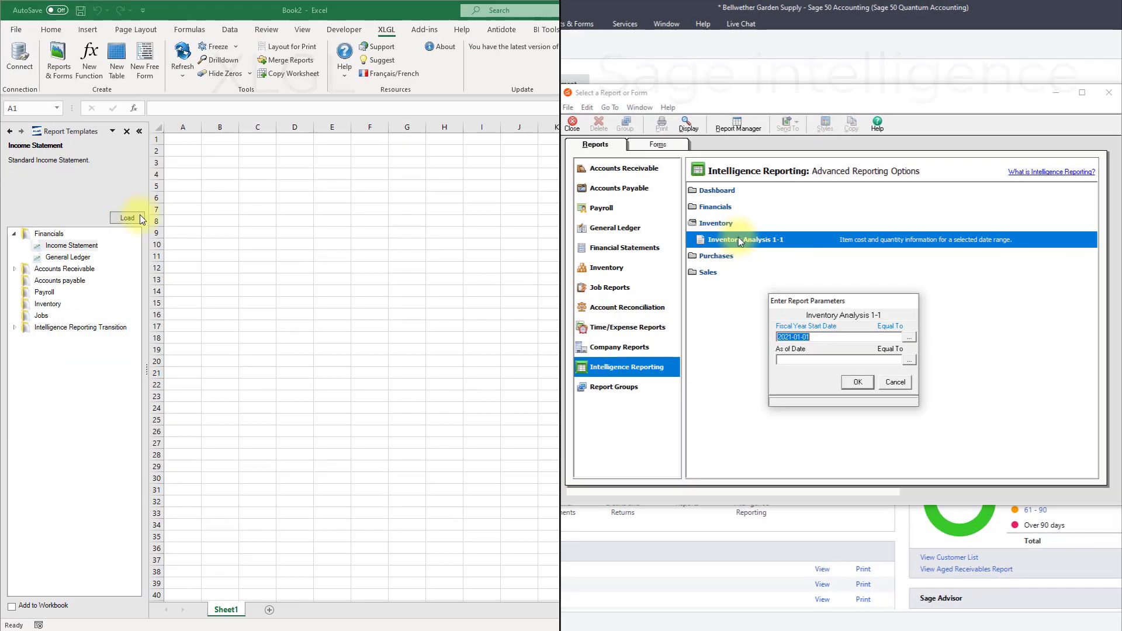
Step: Load the Income Statement template and open its report sheet, and run Inventory Analysis 1-1 in Intelligence Reporting as of 30 June 2021
{"action": "left_click", "coordinate": [910, 360]}
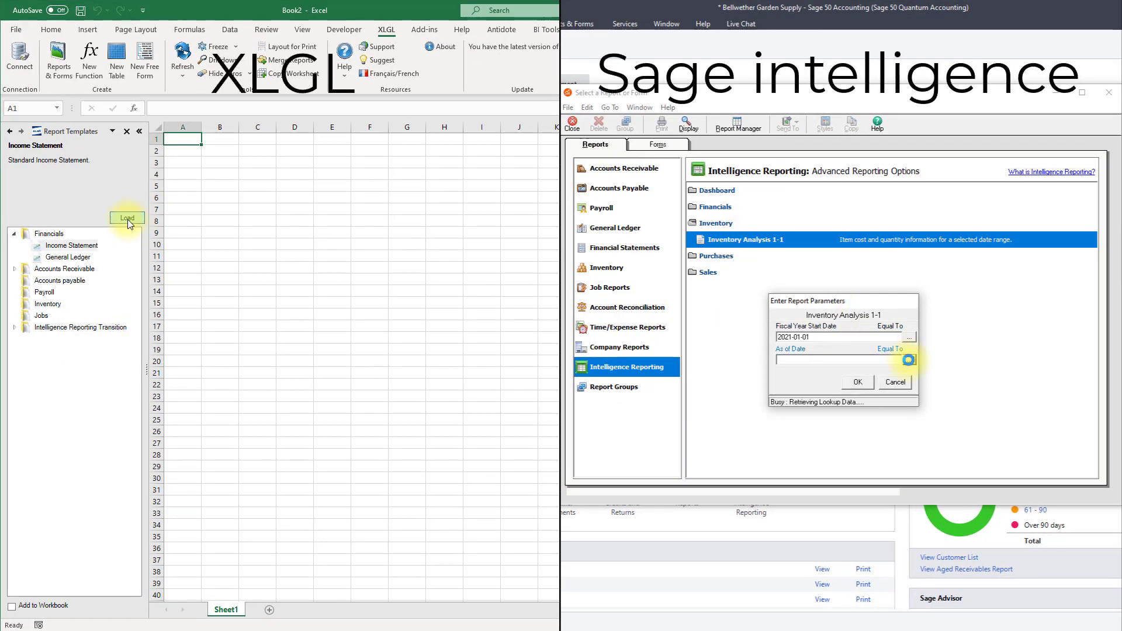
{"action": "left_click", "coordinate": [128, 219]}
{"action": "left_click", "coordinate": [852, 374]}
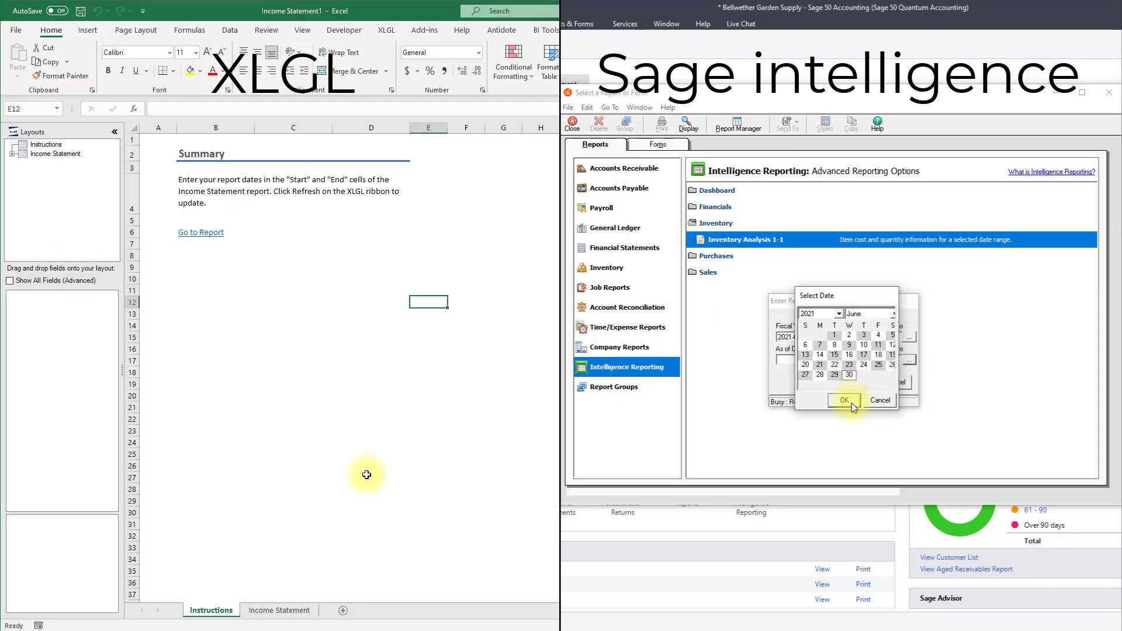
{"action": "left_click", "coordinate": [850, 400]}
{"action": "left_click", "coordinate": [281, 610]}
{"action": "left_click", "coordinate": [858, 384]}
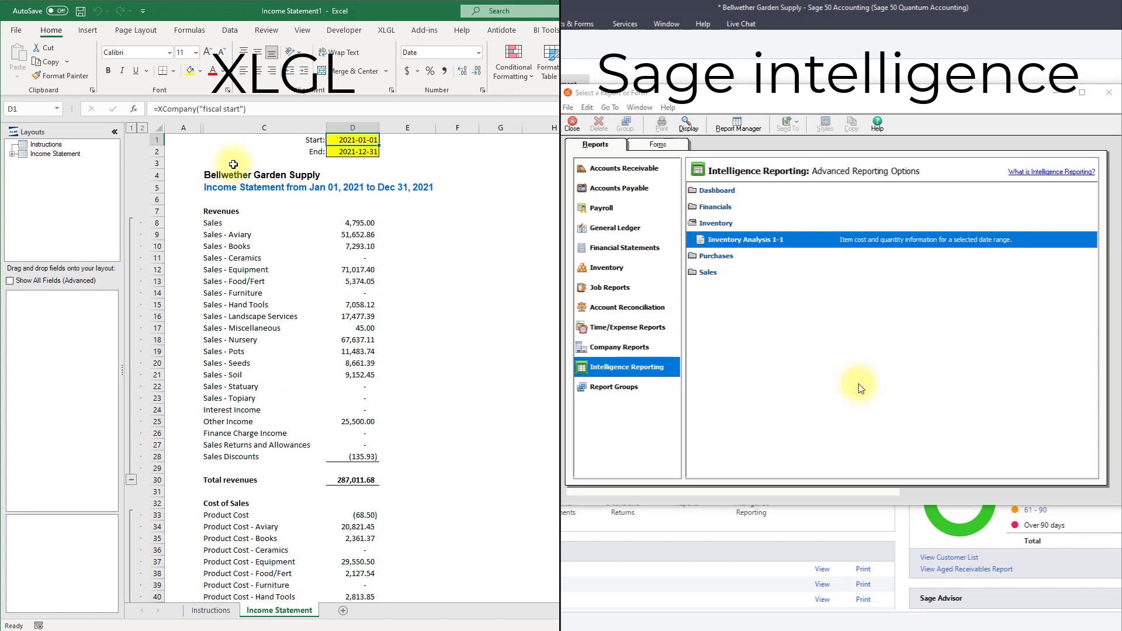
Step: Inspect the formulas behind the Sales, Sales - Aviary and Sales - Books amounts in the Income Statement
{"action": "left_click", "coordinate": [353, 223]}
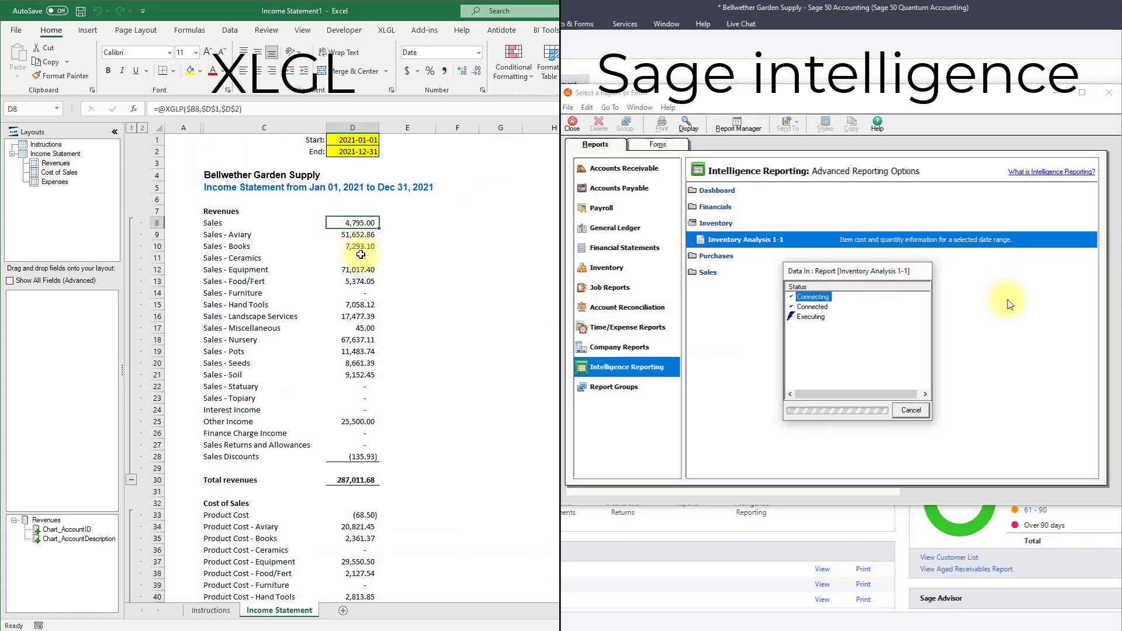
{"action": "left_click", "coordinate": [360, 236]}
{"action": "left_click", "coordinate": [361, 247]}
Step: Set the Income Statement's start date to 2021-02-01 and open the Inventory Analysis sheet in the Sage Intelligence workbook
{"action": "left_click", "coordinate": [372, 142]}
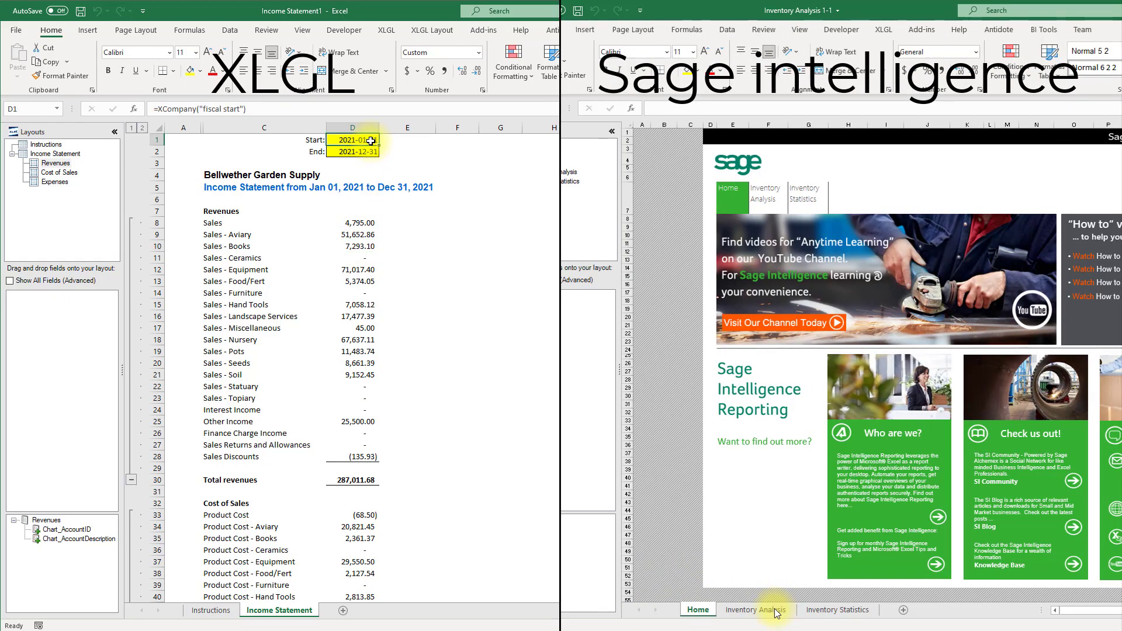
{"action": "left_click", "coordinate": [776, 612]}
{"action": "type", "text": "202"}
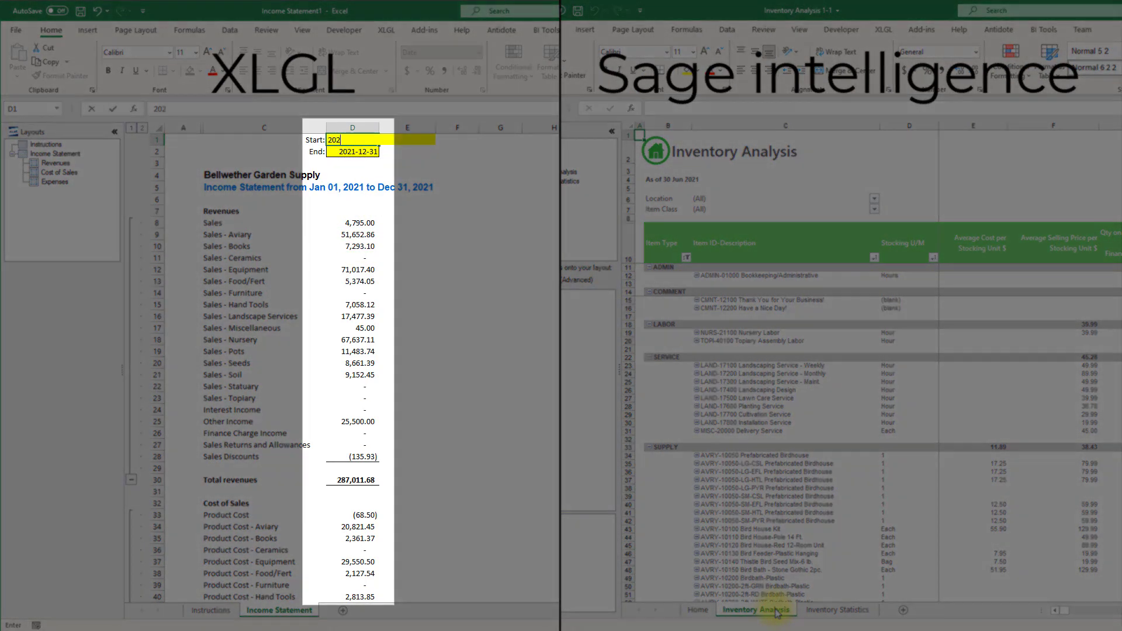
{"action": "type", "text": "1-"}
{"action": "right_click", "coordinate": [776, 612]}
{"action": "type", "text": "02-01"}
{"action": "left_click", "coordinate": [798, 587]}
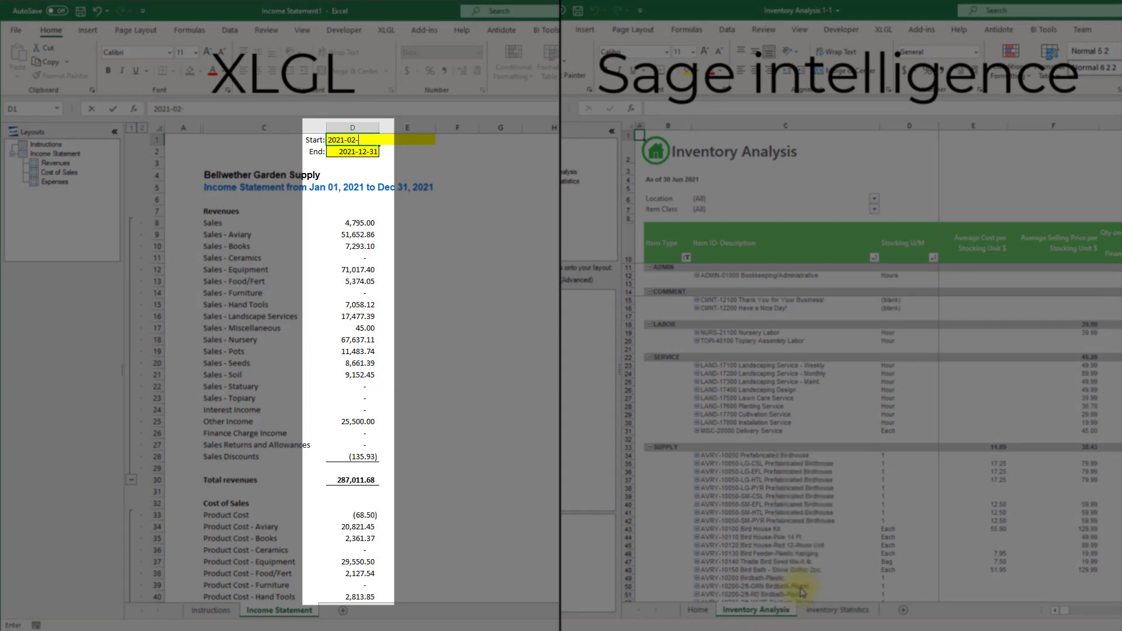
{"action": "key", "text": "Return"}
{"action": "left_click", "coordinate": [816, 626]}
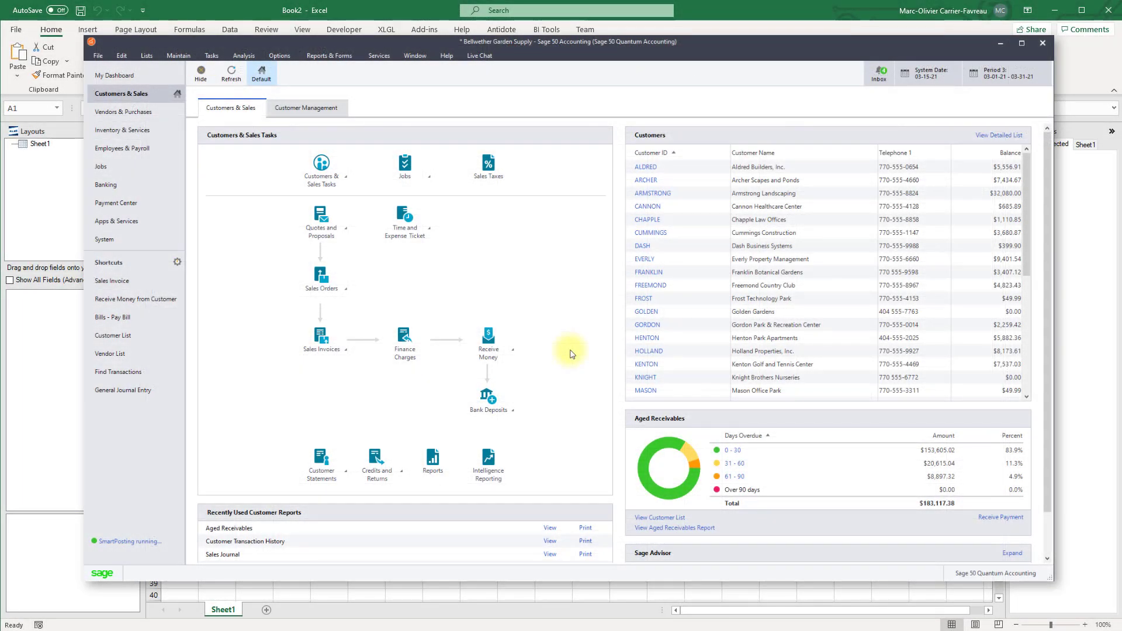
Step: Open the list of Intelligence Reporting reports in Sage 50
{"action": "left_click", "coordinate": [322, 57]}
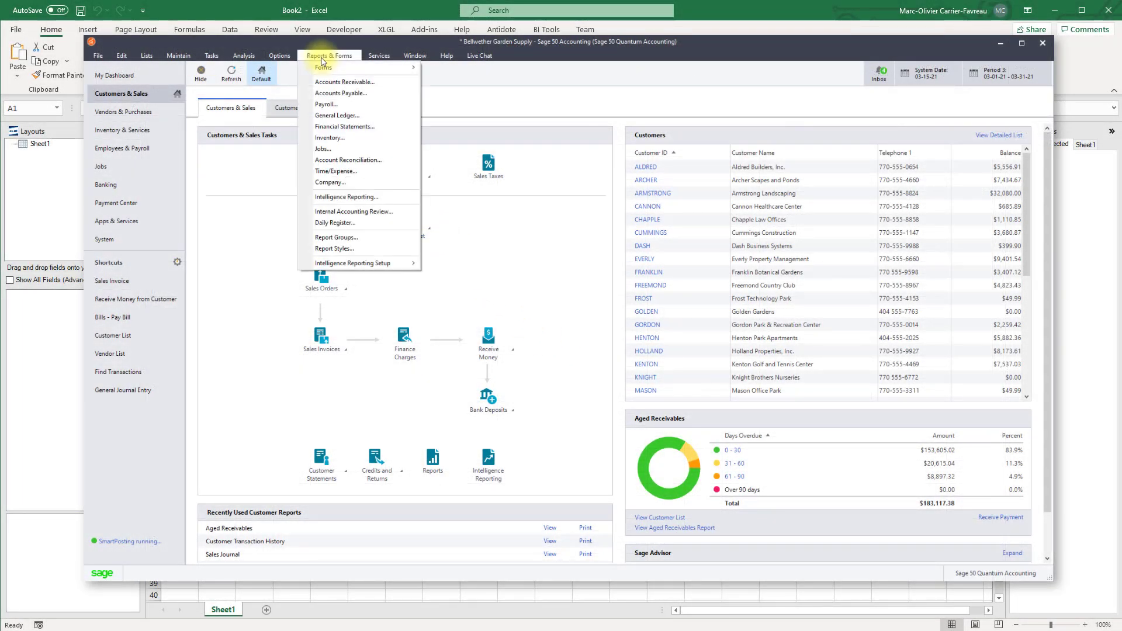
{"action": "left_click", "coordinate": [395, 203]}
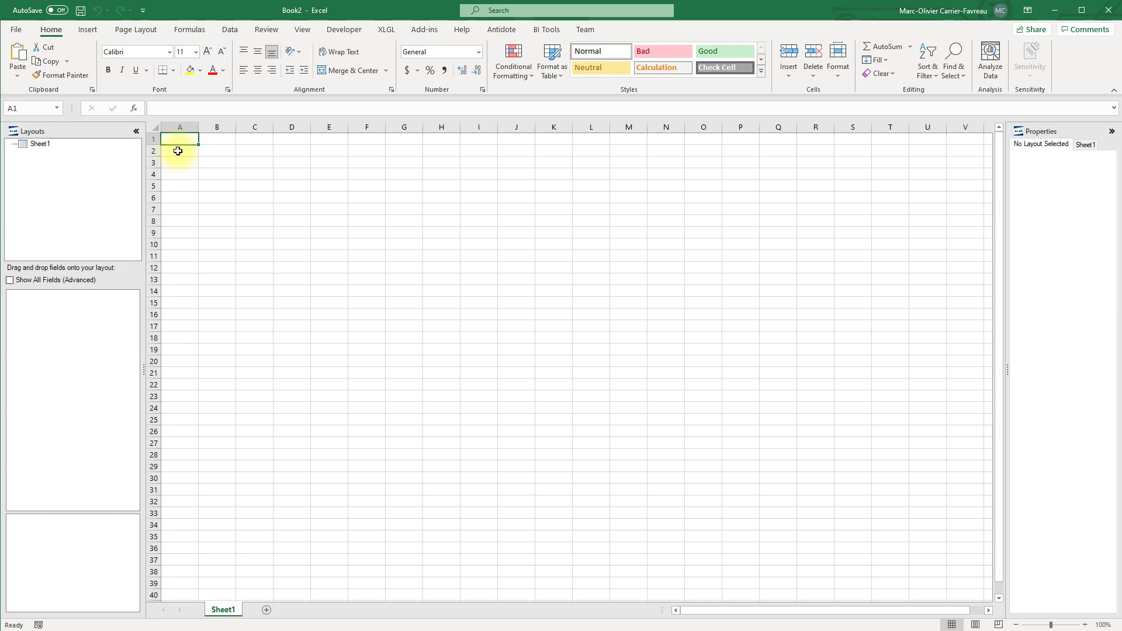
Step: Connect the XLGL add-in in Excel to the Bellwether Garden supply company, entering the account password
{"action": "left_click", "coordinate": [387, 32]}
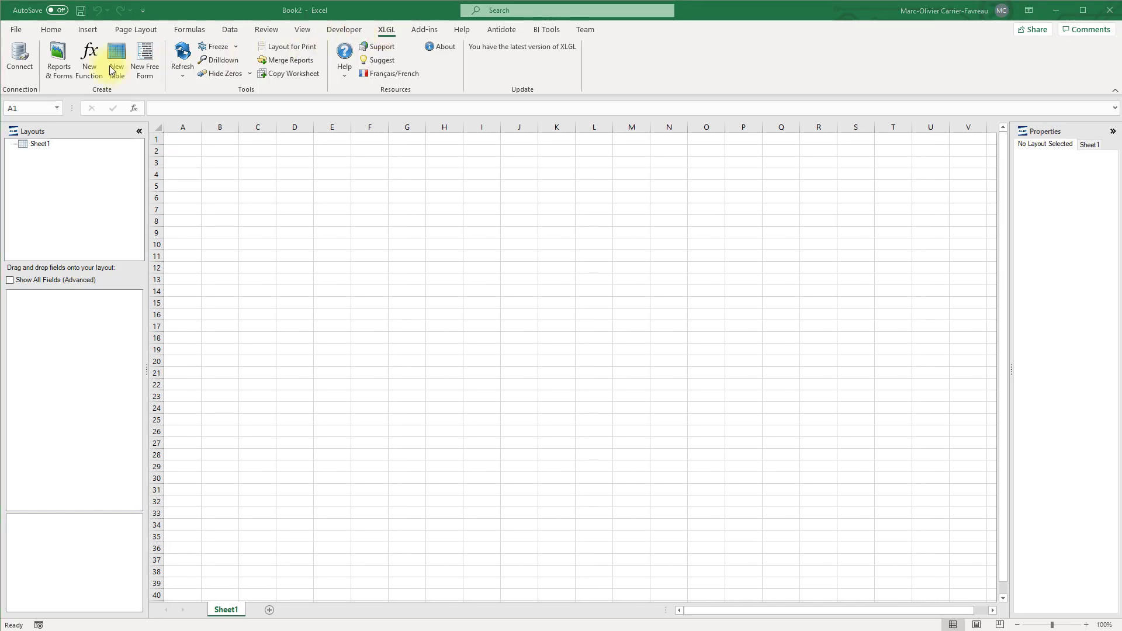
{"action": "left_click", "coordinate": [15, 59]}
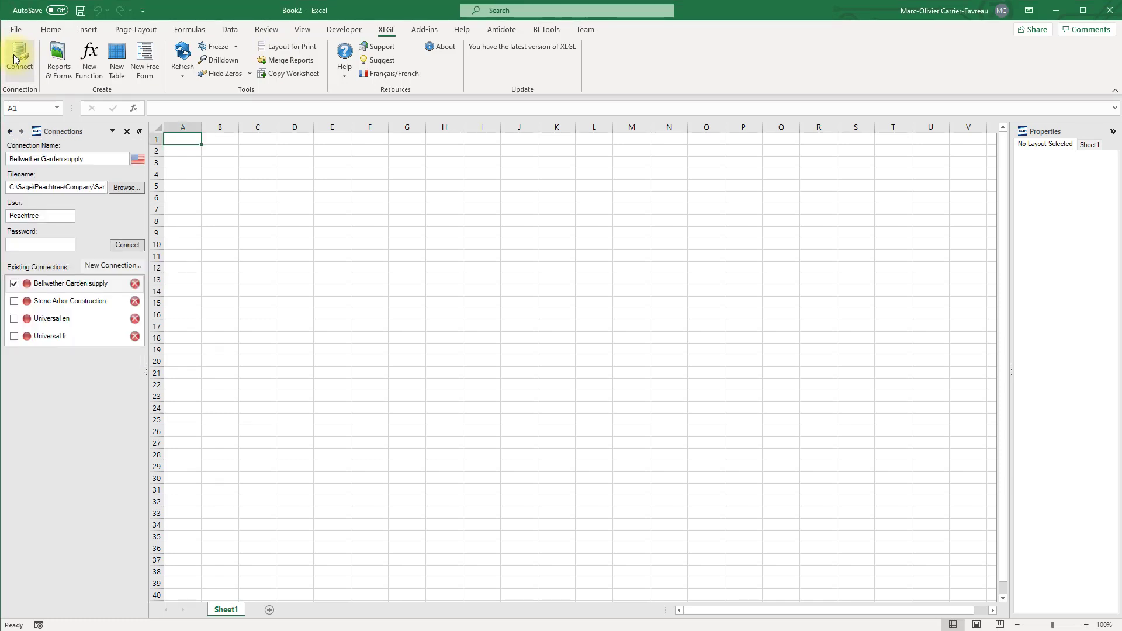
{"action": "left_click", "coordinate": [129, 188]}
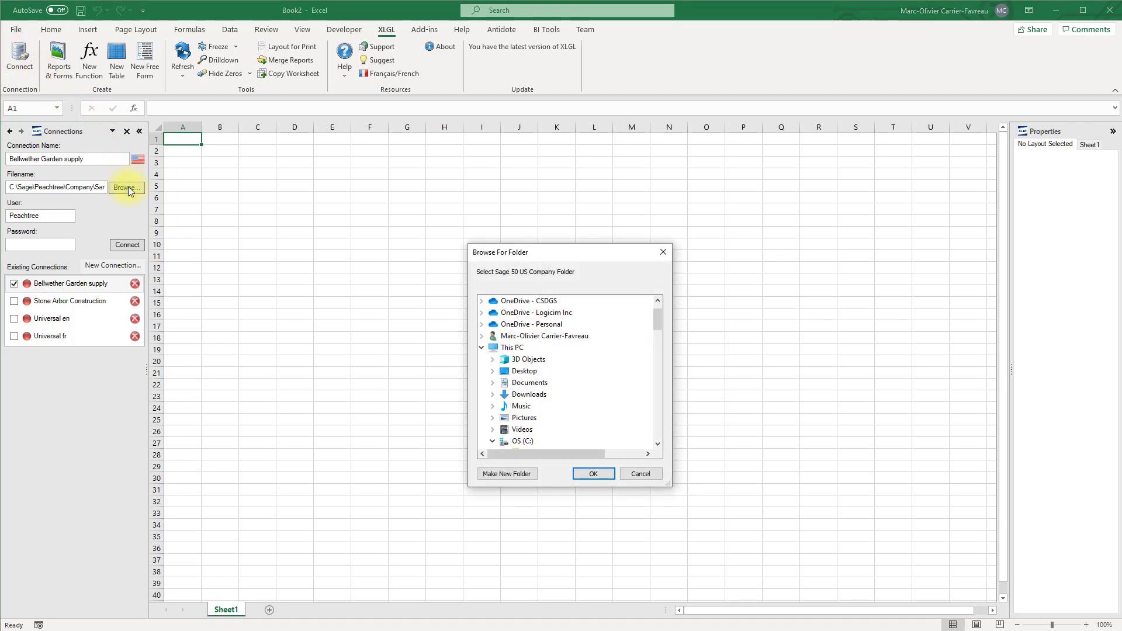
{"action": "left_click", "coordinate": [664, 251]}
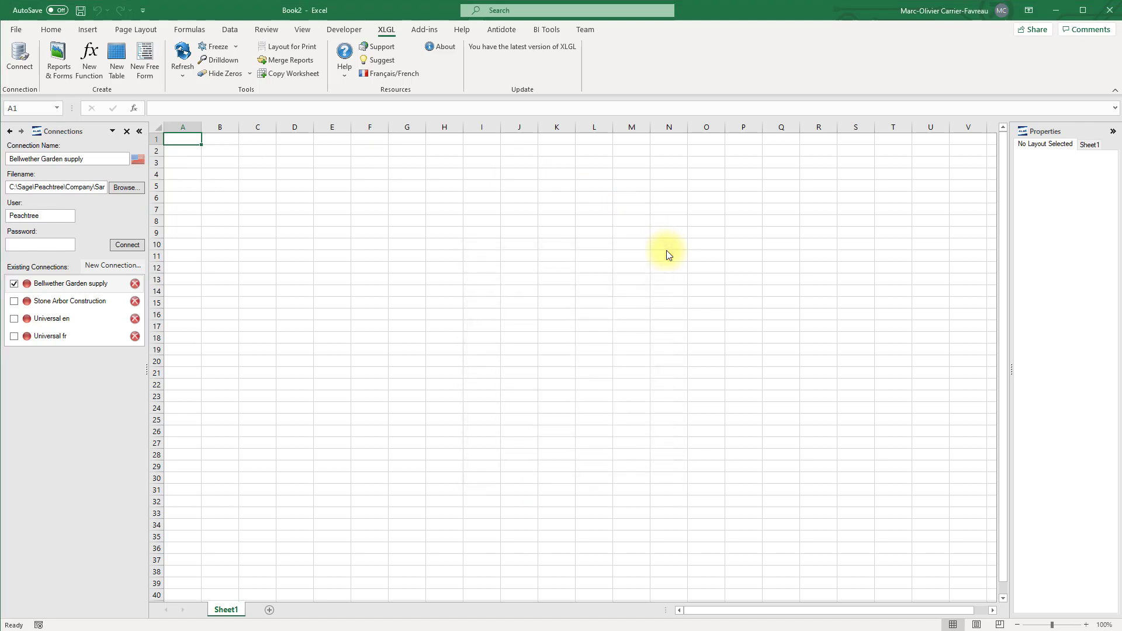
{"action": "left_click", "coordinate": [49, 246]}
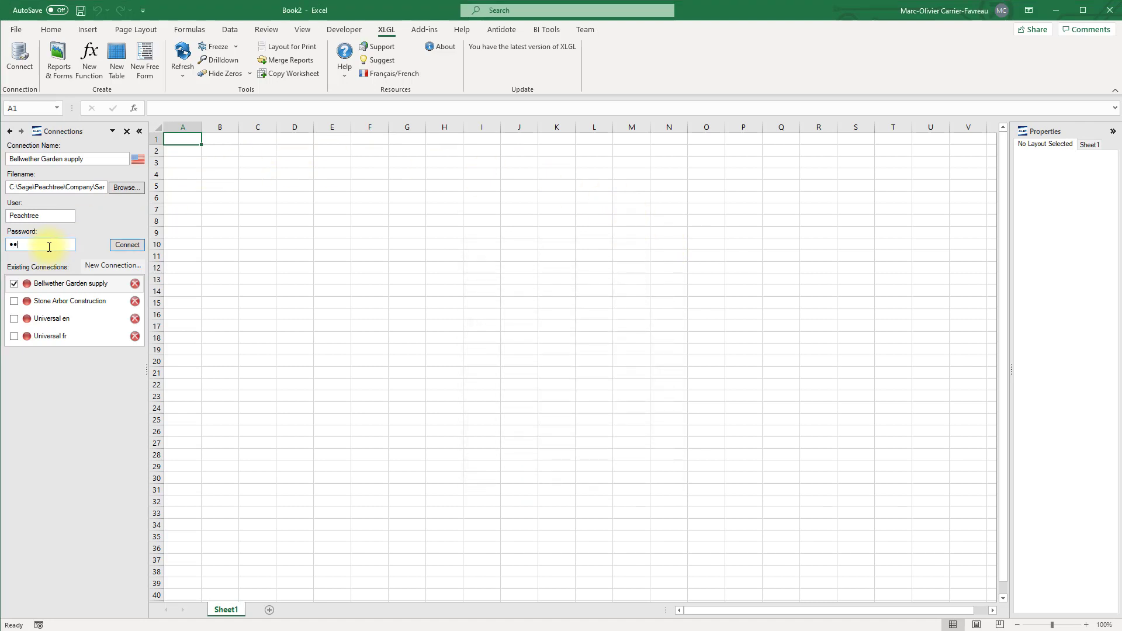
{"action": "type", "text": "•••••••"}
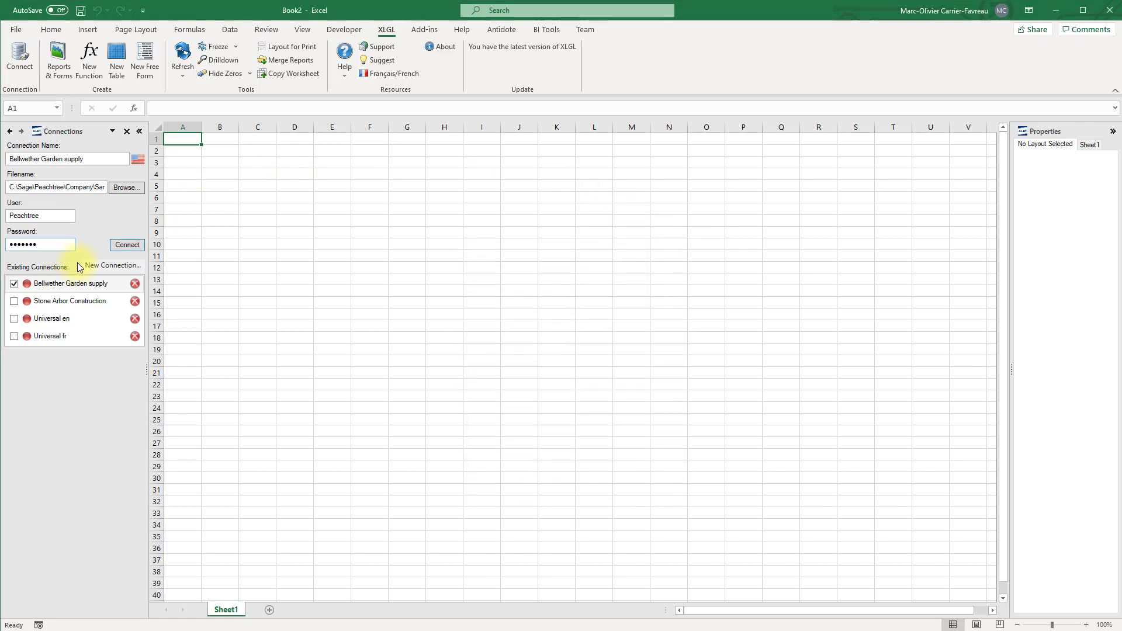
{"action": "left_click", "coordinate": [125, 244]}
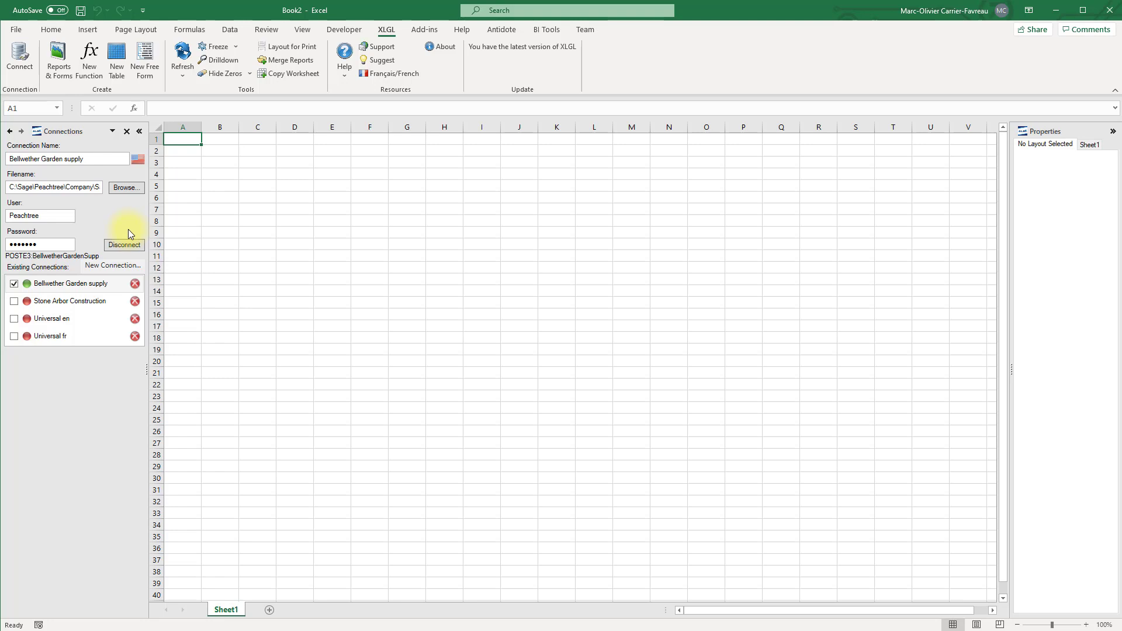
Step: Load the Inventory Analysis 1-1 report template from the Inventory folder of Intelligence Reporting Transition
{"action": "left_click", "coordinate": [60, 58]}
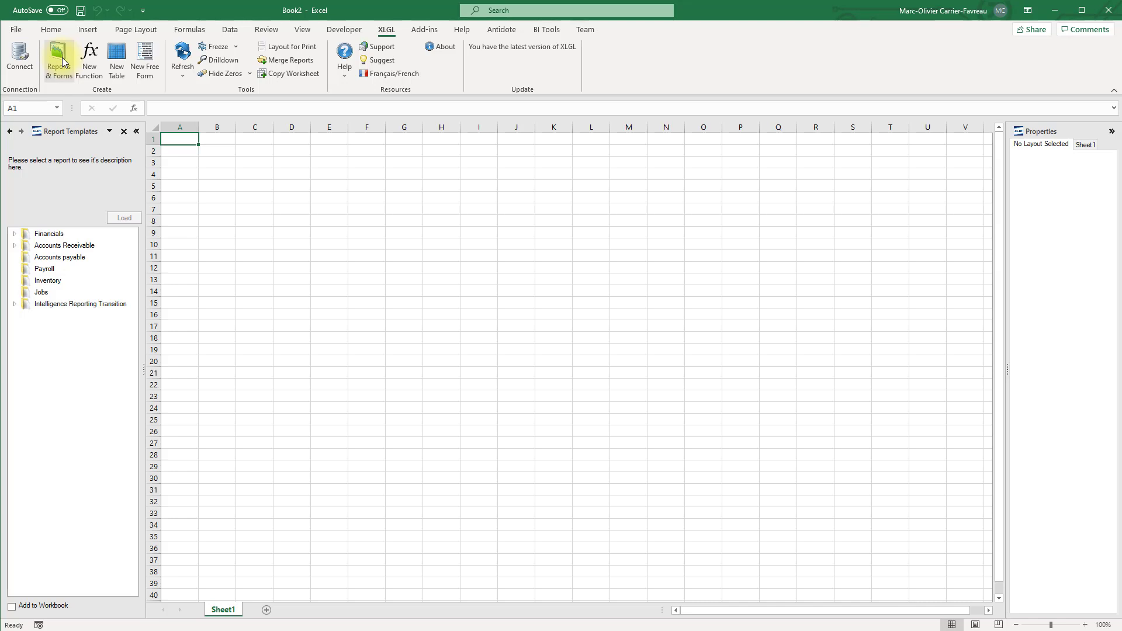
{"action": "left_click", "coordinate": [61, 61]}
{"action": "left_click", "coordinate": [14, 305]}
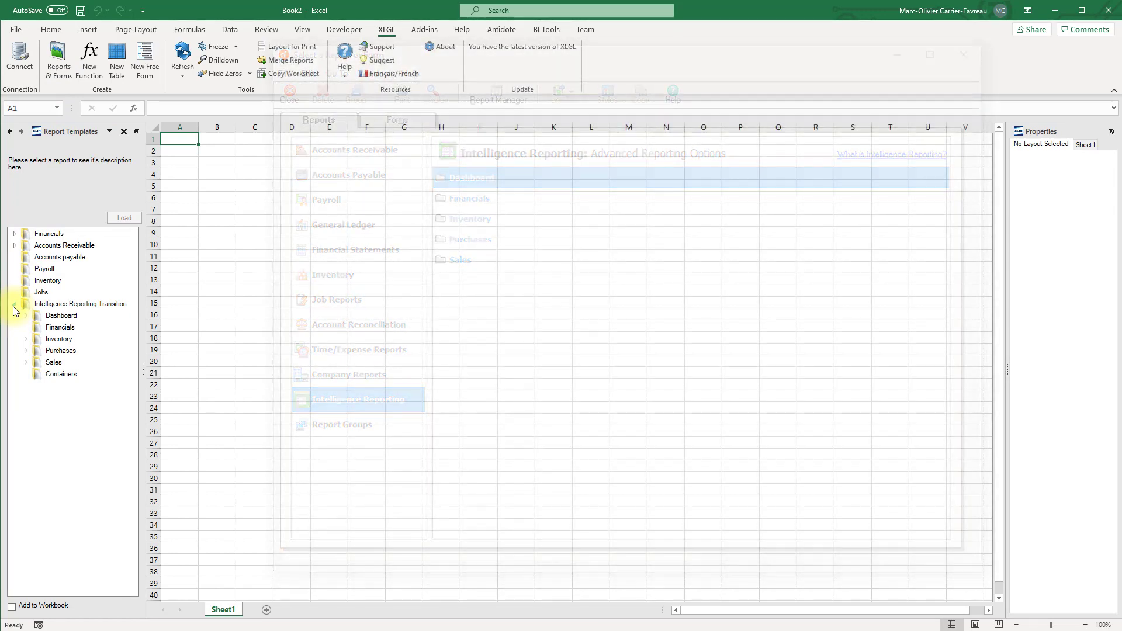
{"action": "left_click", "coordinate": [59, 339]}
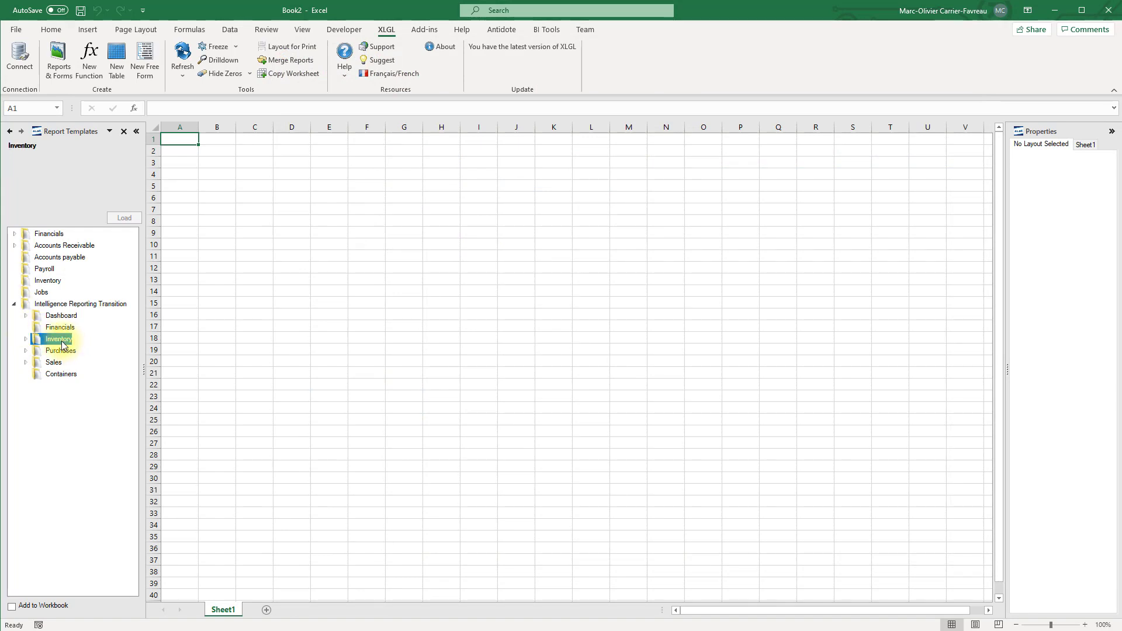
{"action": "left_click", "coordinate": [26, 340]}
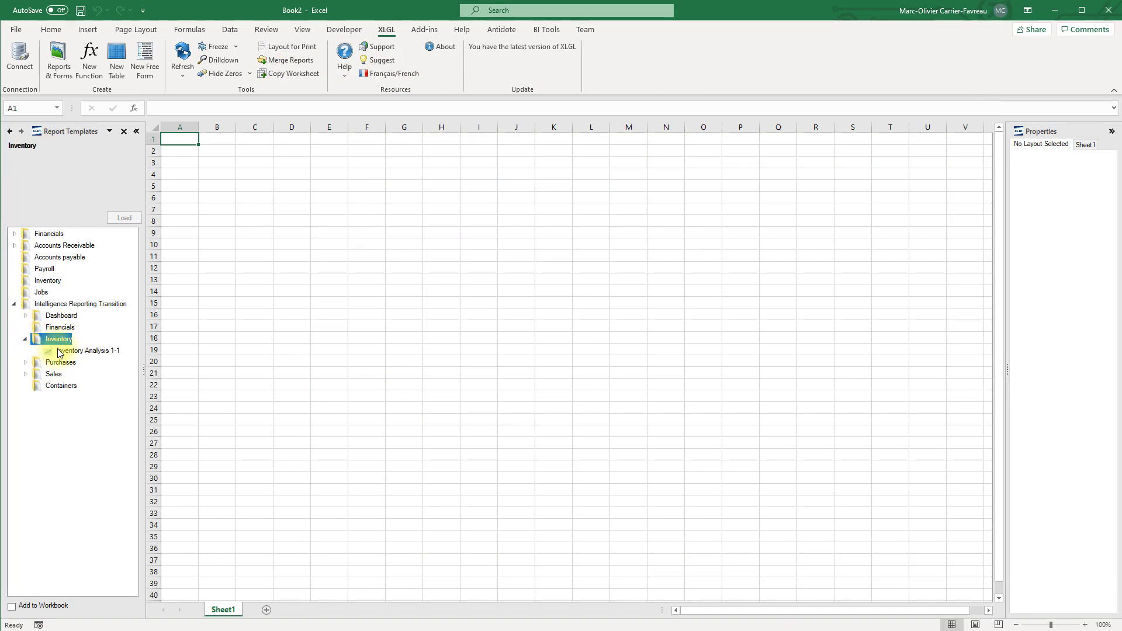
{"action": "left_click", "coordinate": [82, 350]}
{"action": "left_click", "coordinate": [127, 218]}
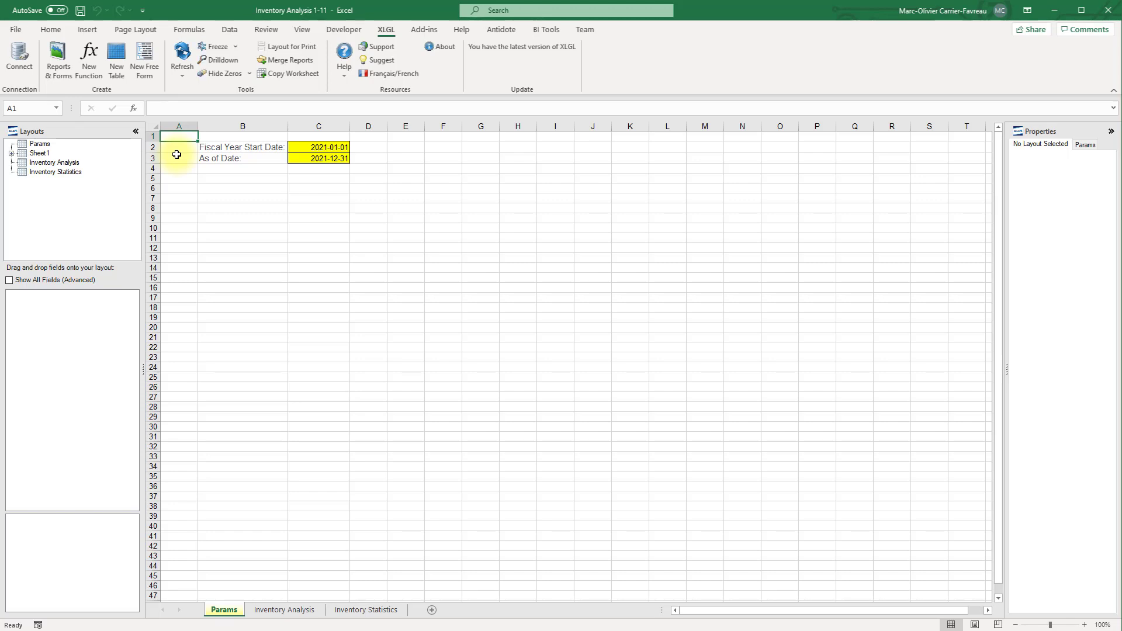
Step: Look through the Inventory Analysis and Inventory Statistics sheets of the loaded report
{"action": "left_click", "coordinate": [301, 610]}
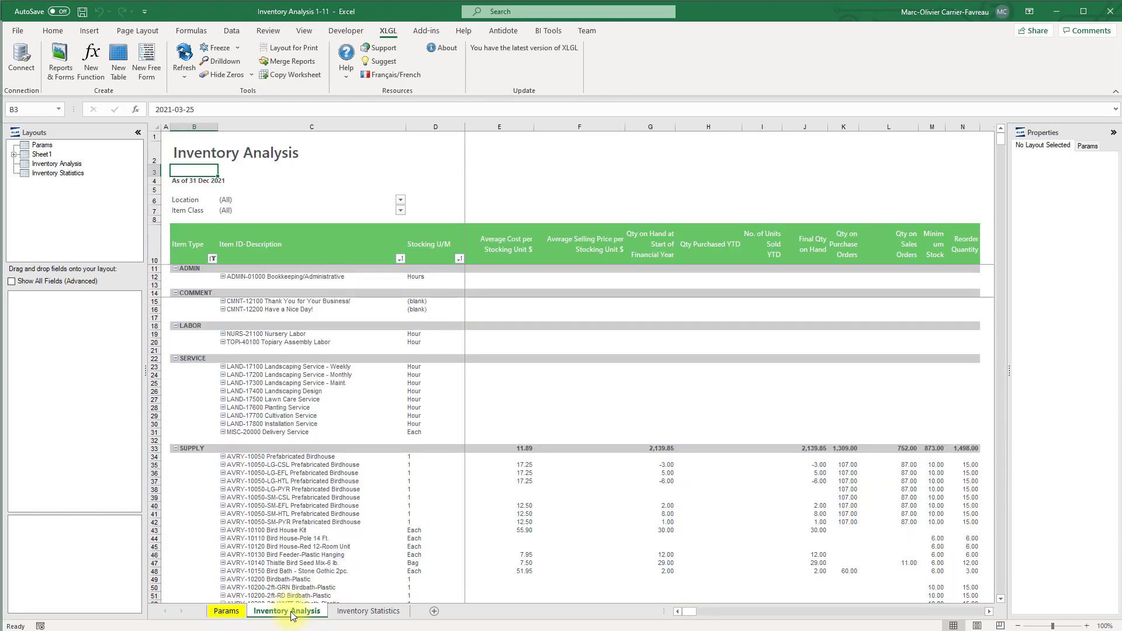
{"action": "left_click", "coordinate": [344, 611]}
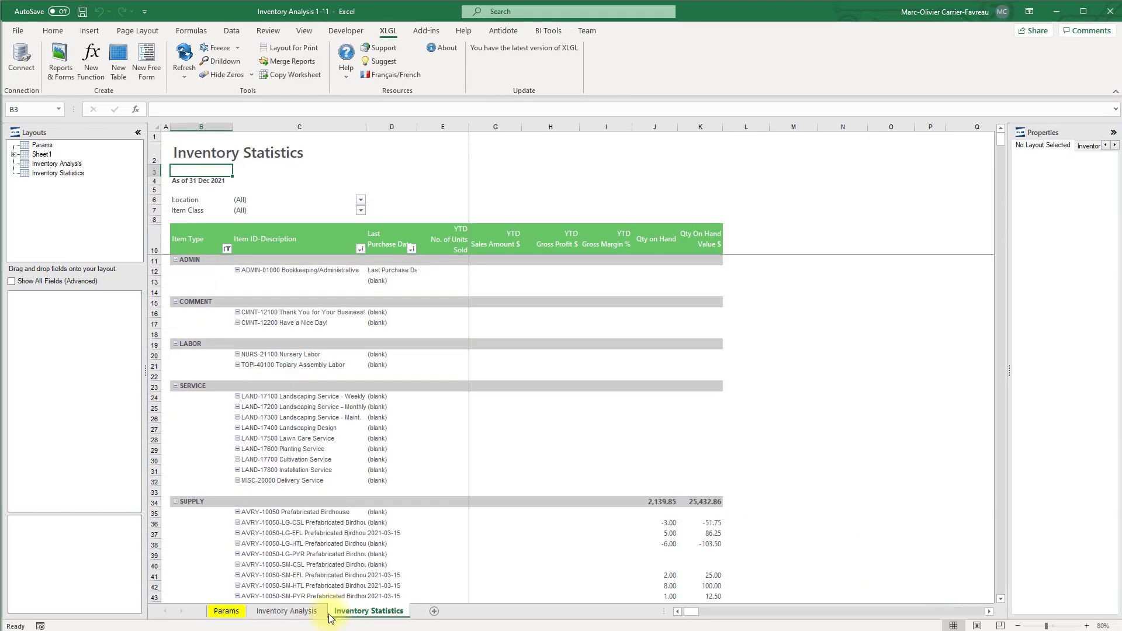
{"action": "left_click", "coordinate": [305, 613]}
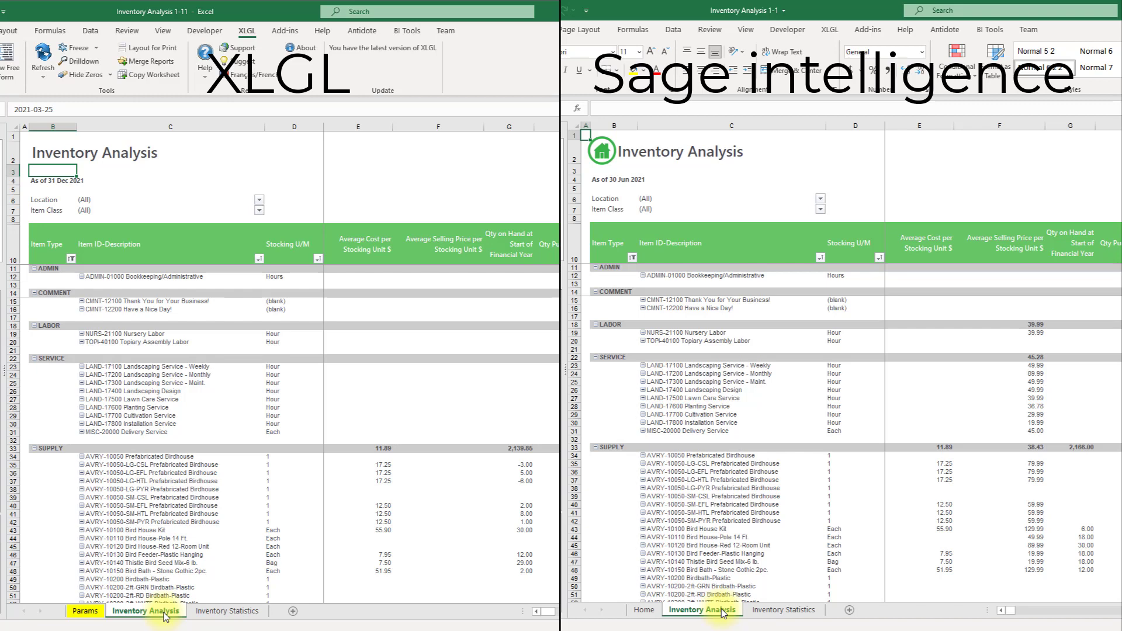
Step: Set the As of Date on the Params sheet to 2021-11-01
{"action": "left_click", "coordinate": [89, 615]}
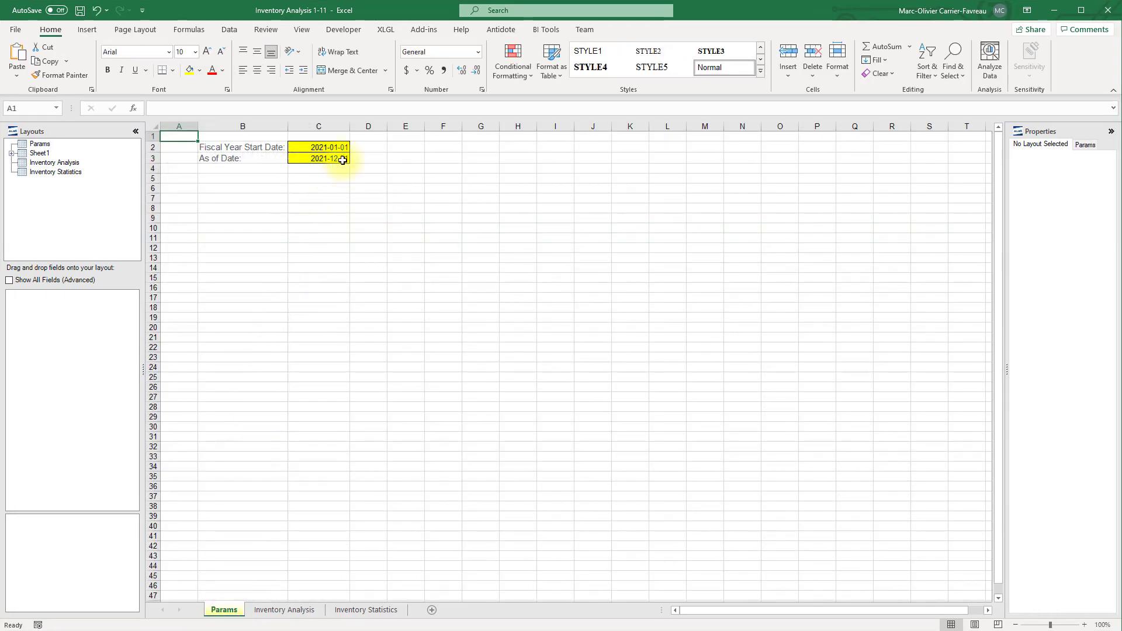
{"action": "left_click", "coordinate": [334, 158]}
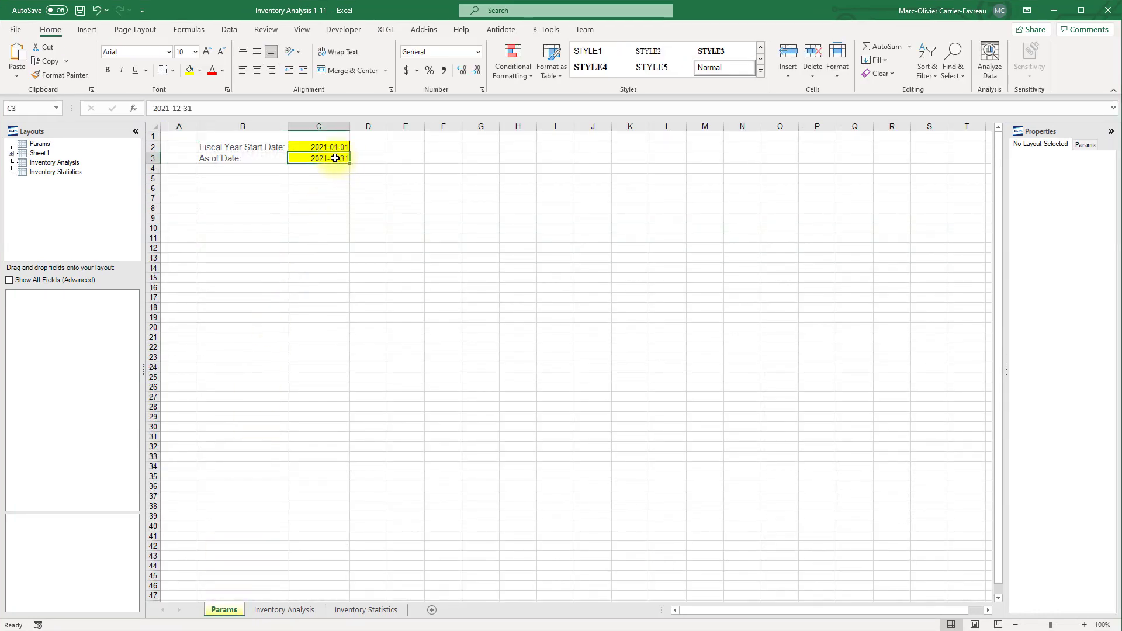
{"action": "type", "text": "2021-"}
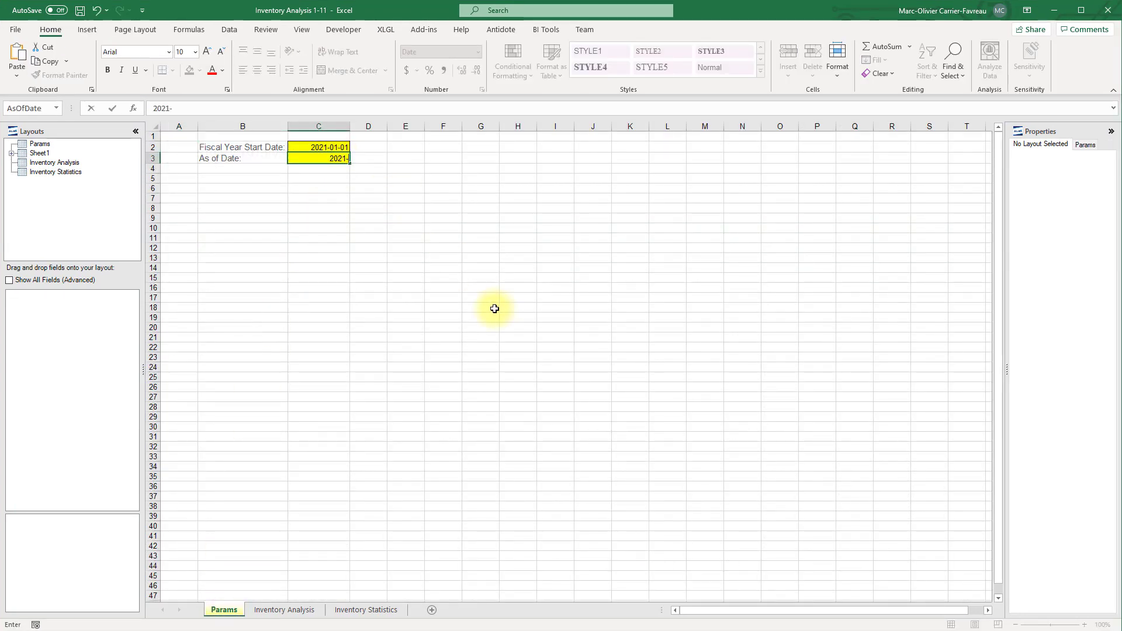
{"action": "type", "text": "11-01"}
{"action": "key", "text": "ctrl+Return"}
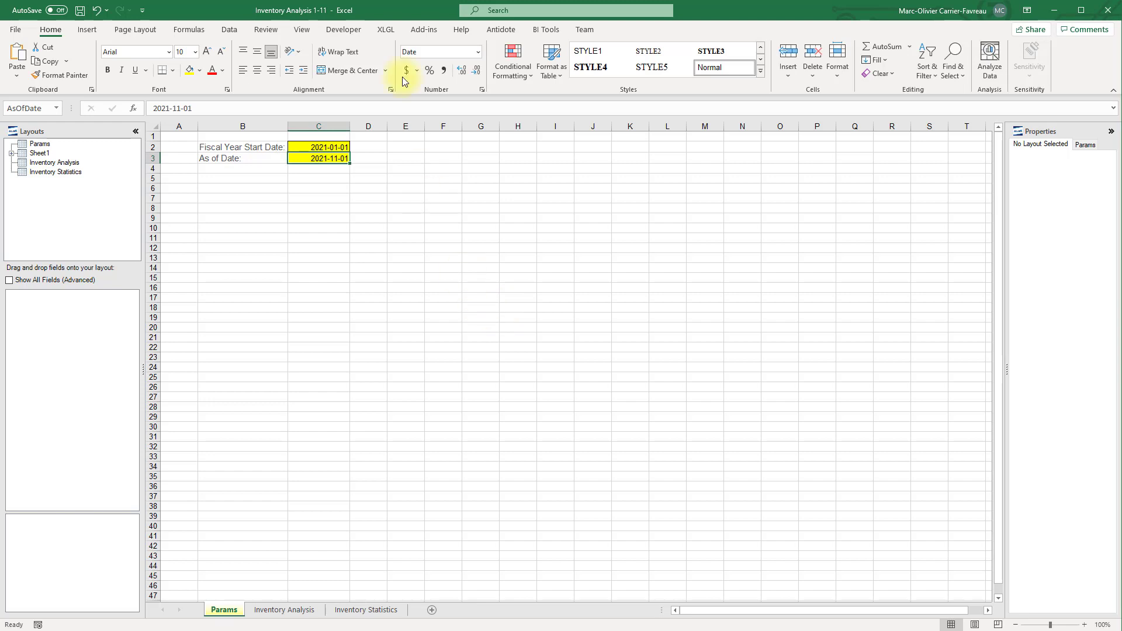
Step: Refresh the report data with XLGL and view the Inventory Statistics sheet
{"action": "left_click", "coordinate": [386, 29]}
{"action": "left_click", "coordinate": [182, 55]}
{"action": "left_click", "coordinate": [357, 609]}
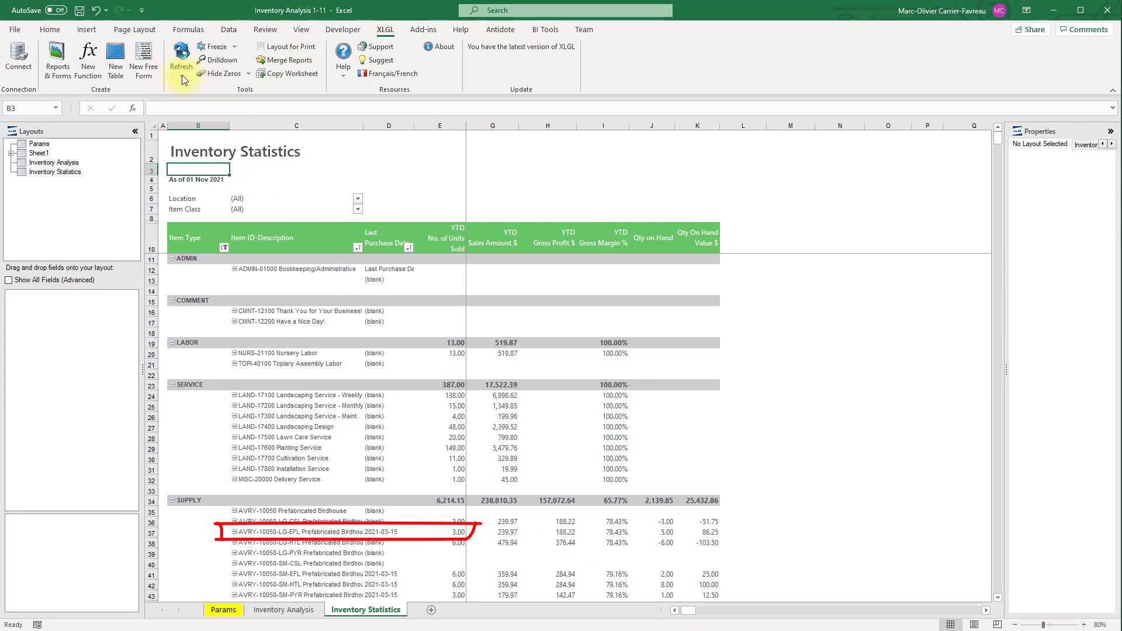
{"action": "left_click", "coordinate": [180, 55]}
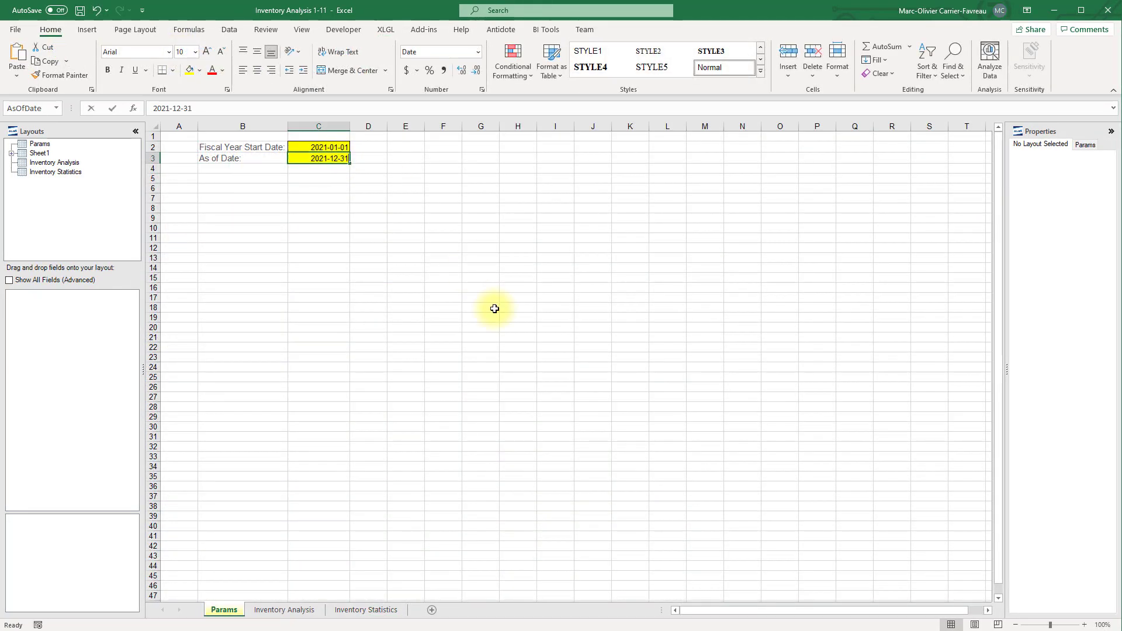
Step: Enter 2021-11-01 as the As of Date, and save the Sage 50 invoice for 5 units of AVRY-10050-LG-EFL
{"action": "type", "text": "2021-11-01"}
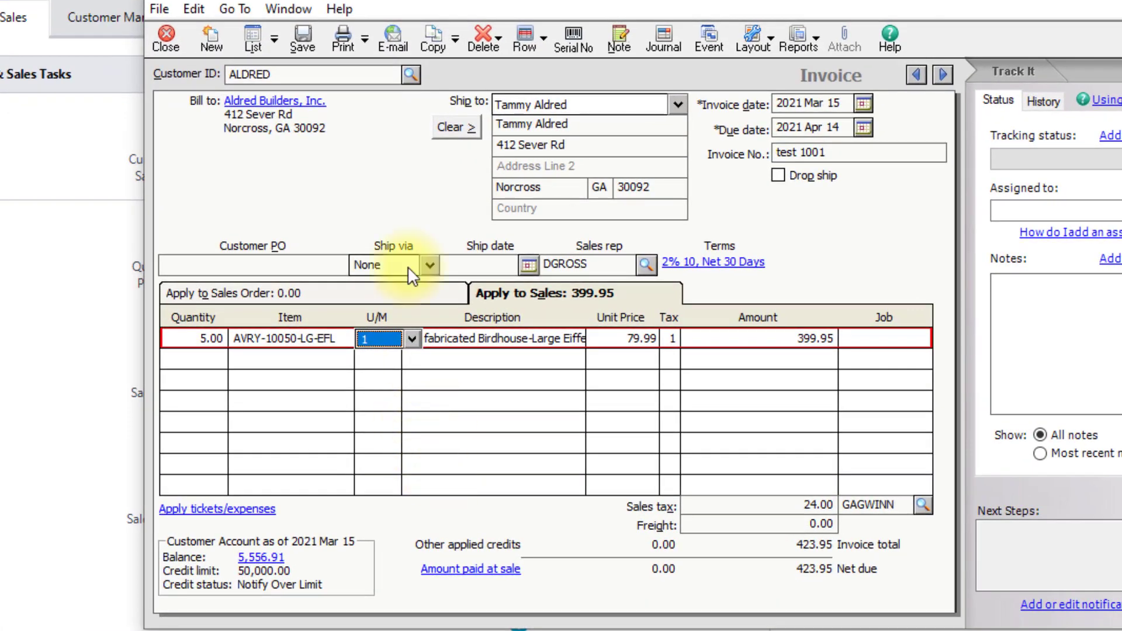
{"action": "left_click", "coordinate": [297, 44]}
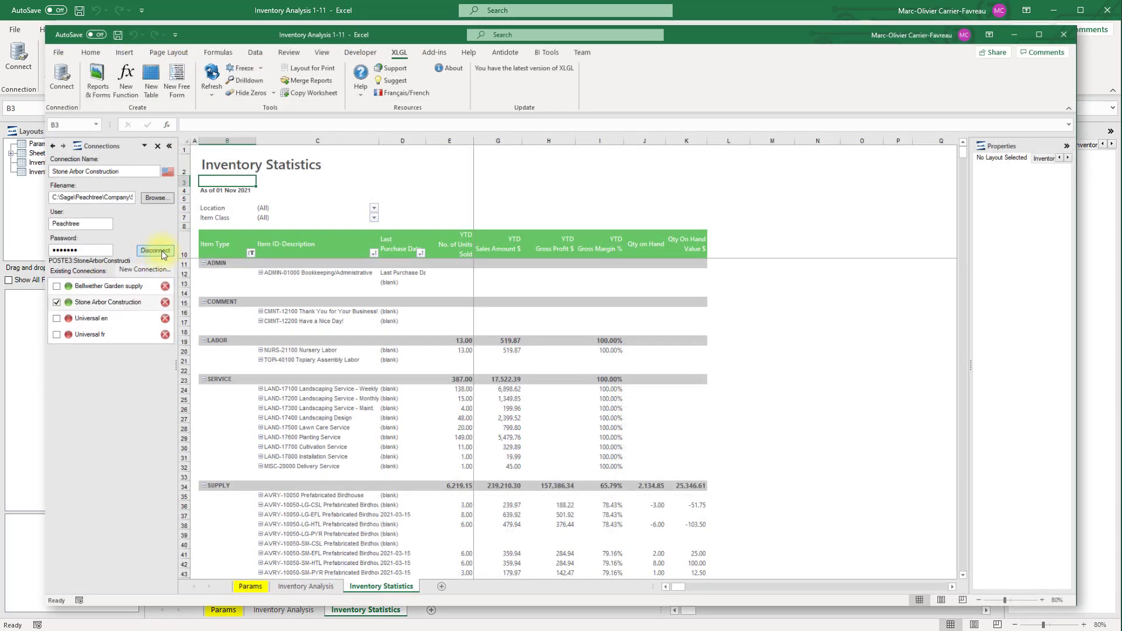
Step: Switch the active company connection from Stone Arbor Construction to Bellwether Garden supply and refresh the Inventory Statistics report
{"action": "left_click", "coordinate": [163, 254]}
{"action": "left_click", "coordinate": [111, 285]}
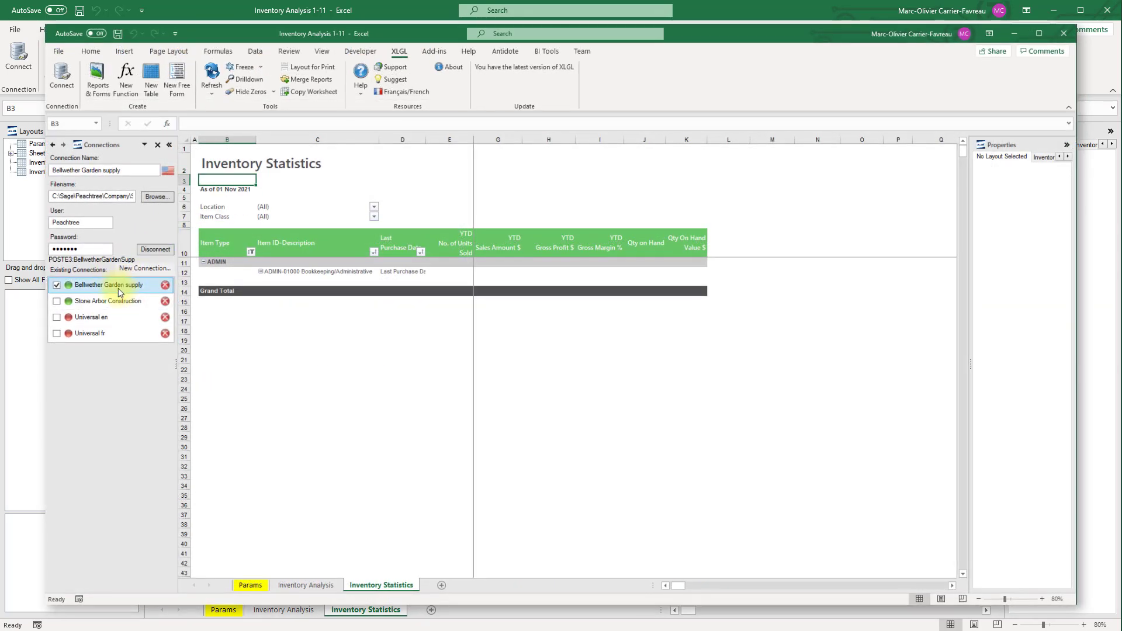
{"action": "left_click", "coordinate": [211, 72]}
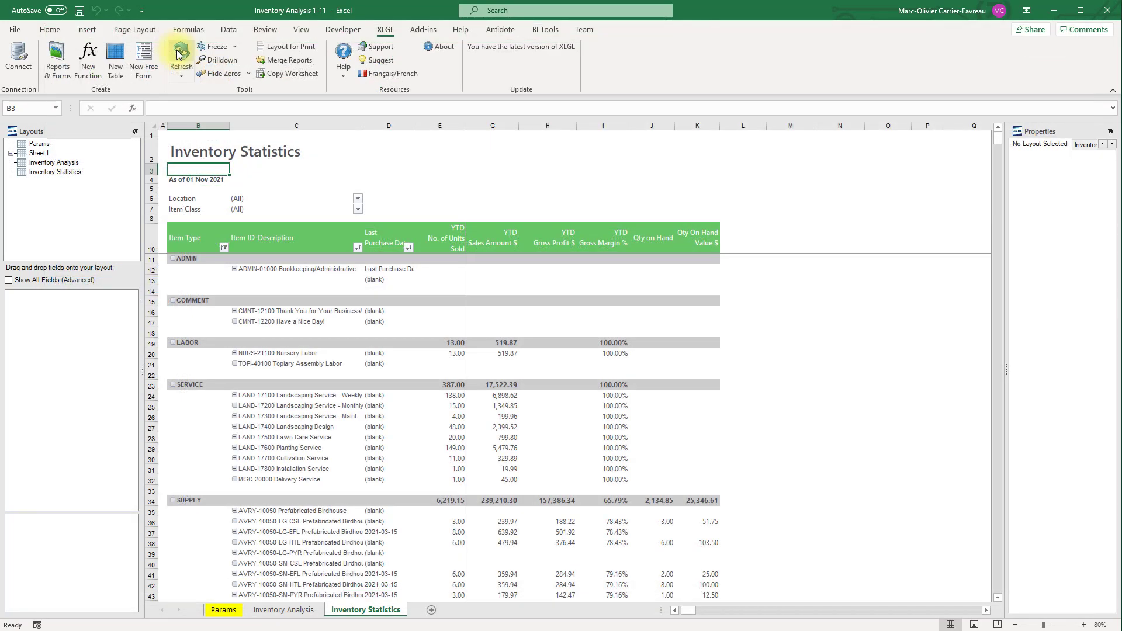
Step: Refresh the Inventory Statistics report with the Stone Arbor Construction connection active, and again with Bellwether Garden supply active
{"action": "left_click", "coordinate": [23, 54]}
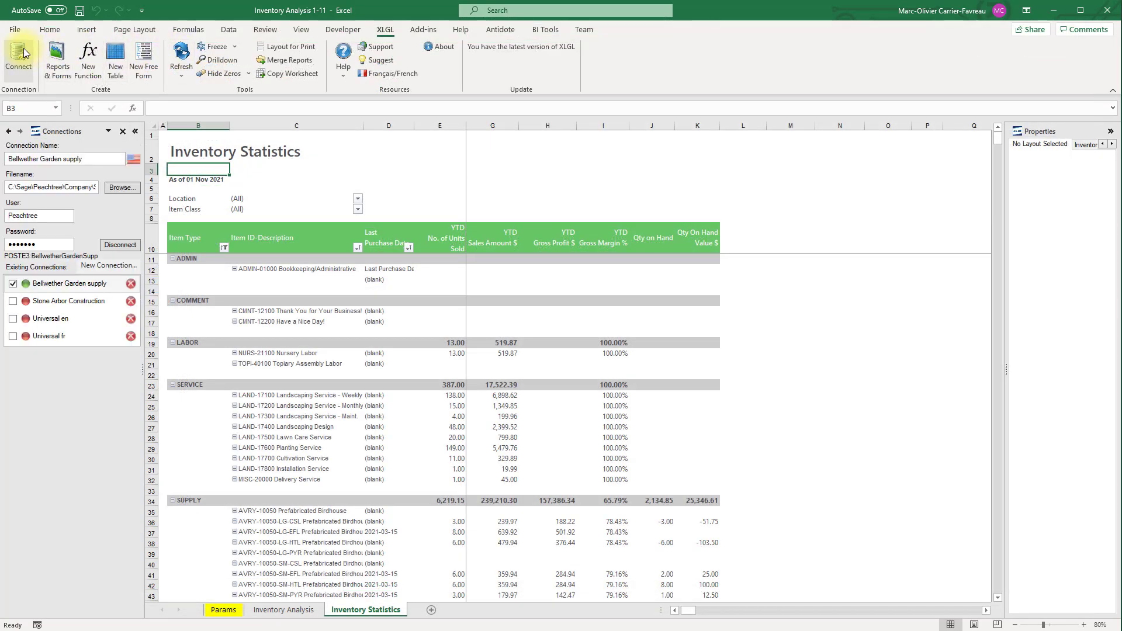
{"action": "left_click", "coordinate": [88, 301]}
{"action": "left_click", "coordinate": [127, 250]}
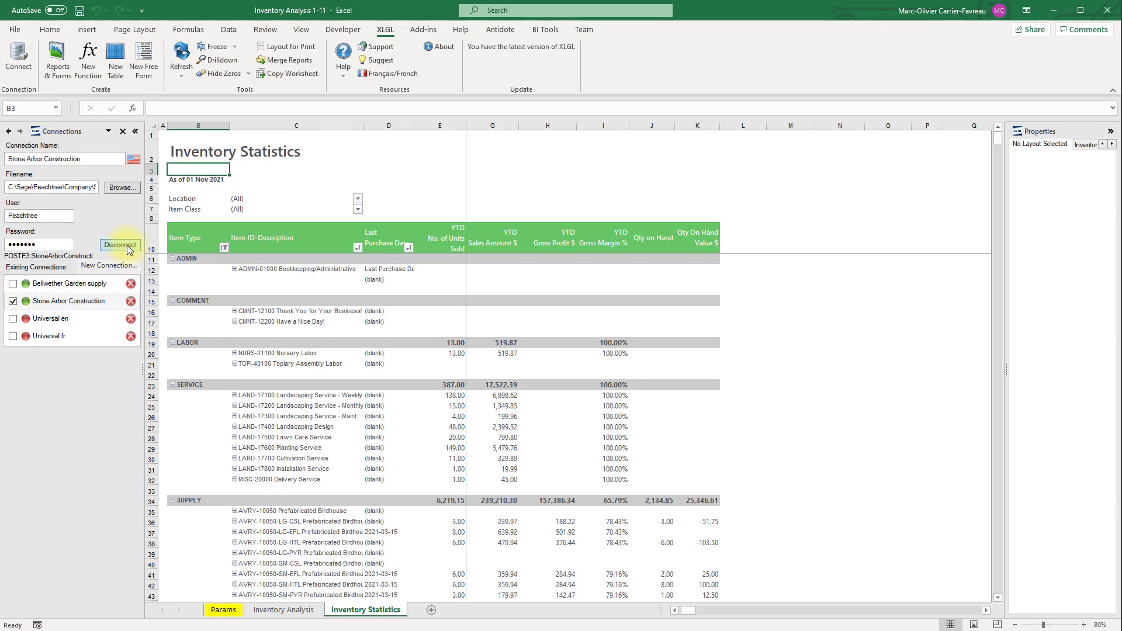
{"action": "left_click", "coordinate": [185, 56]}
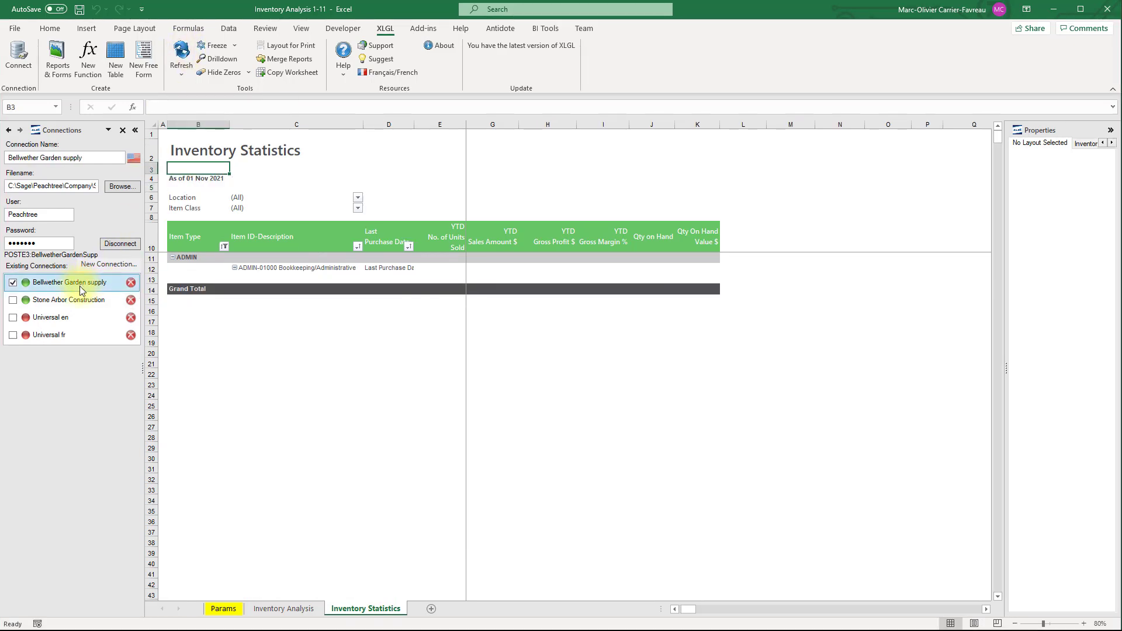
{"action": "left_click", "coordinate": [186, 52]}
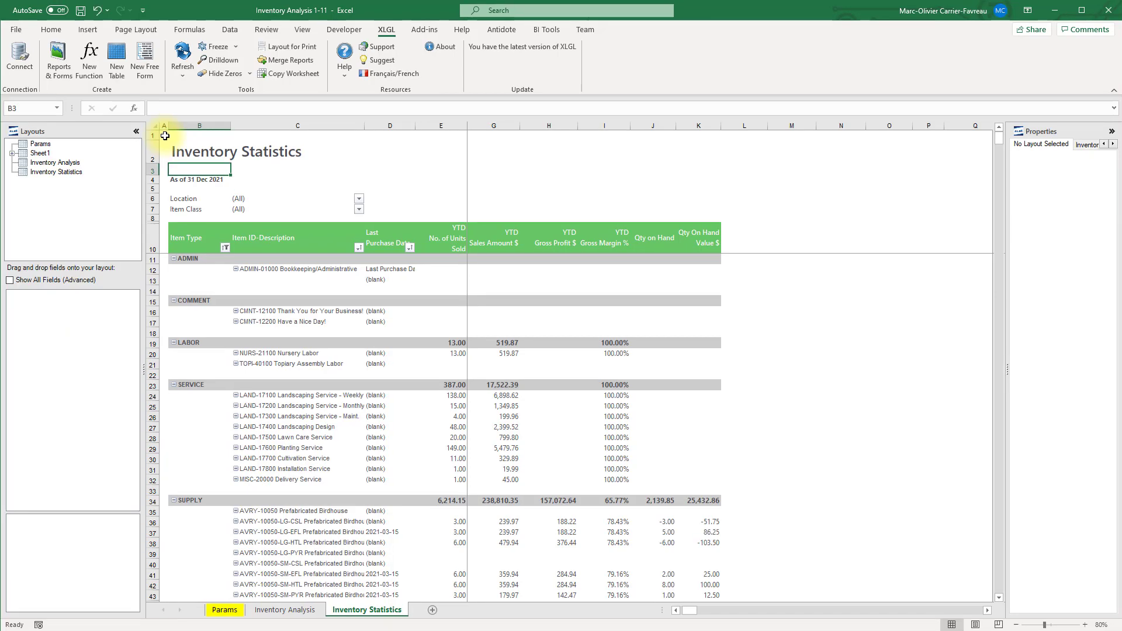
Step: Freeze the live data in the Inventory Analysis workbook and save the workbook
{"action": "left_click", "coordinate": [214, 49]}
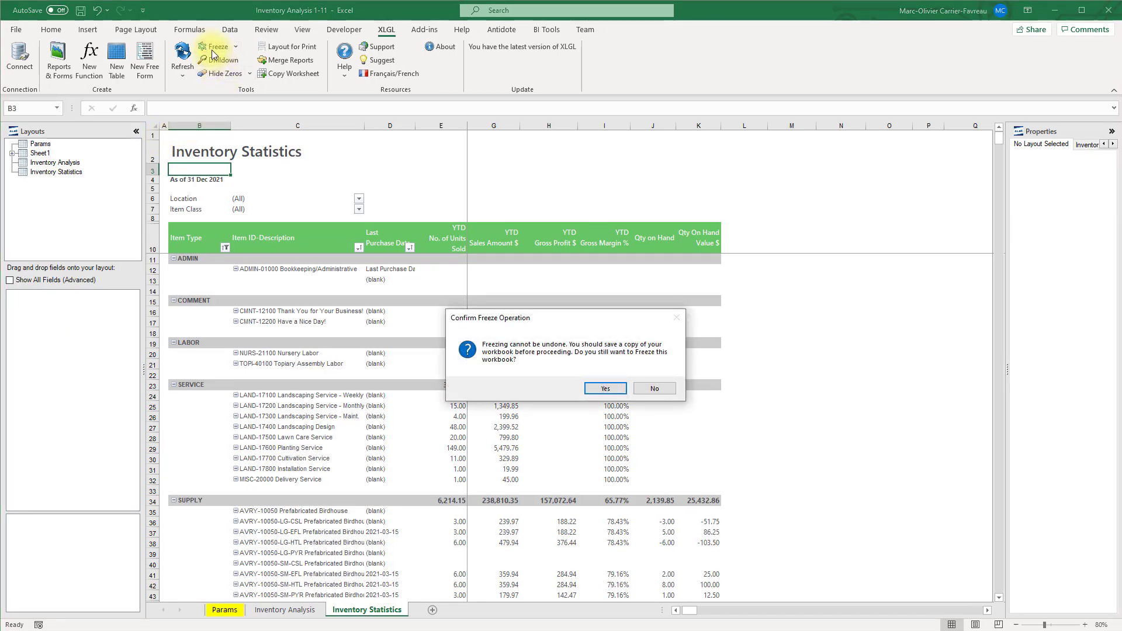
{"action": "left_click", "coordinate": [599, 390]}
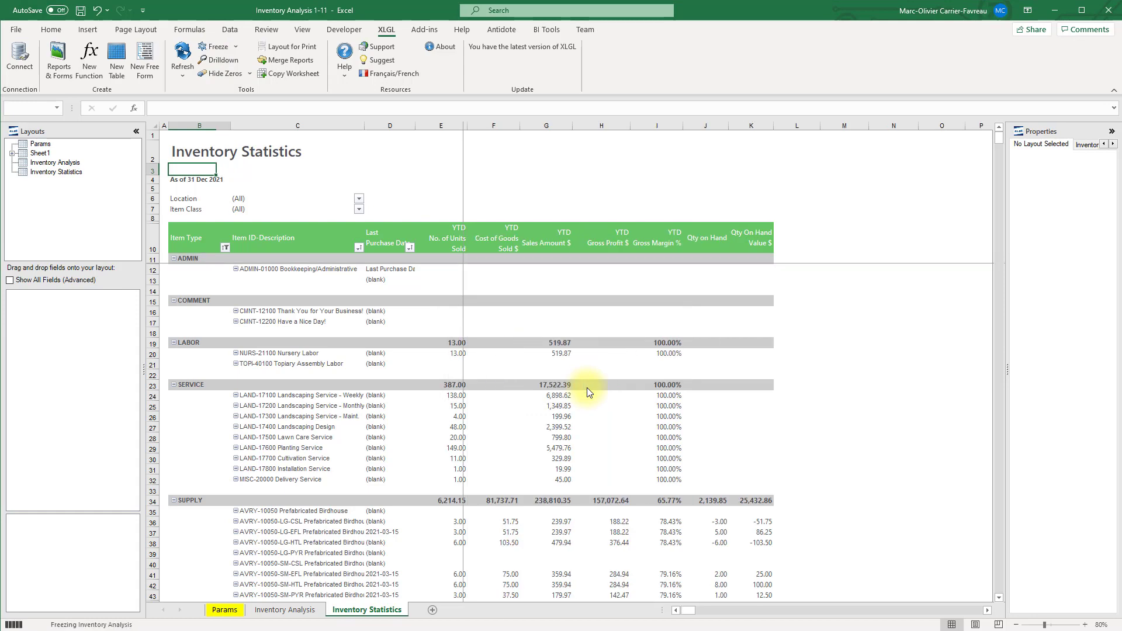
{"action": "left_click", "coordinate": [79, 10]}
{"action": "left_click", "coordinate": [610, 415]}
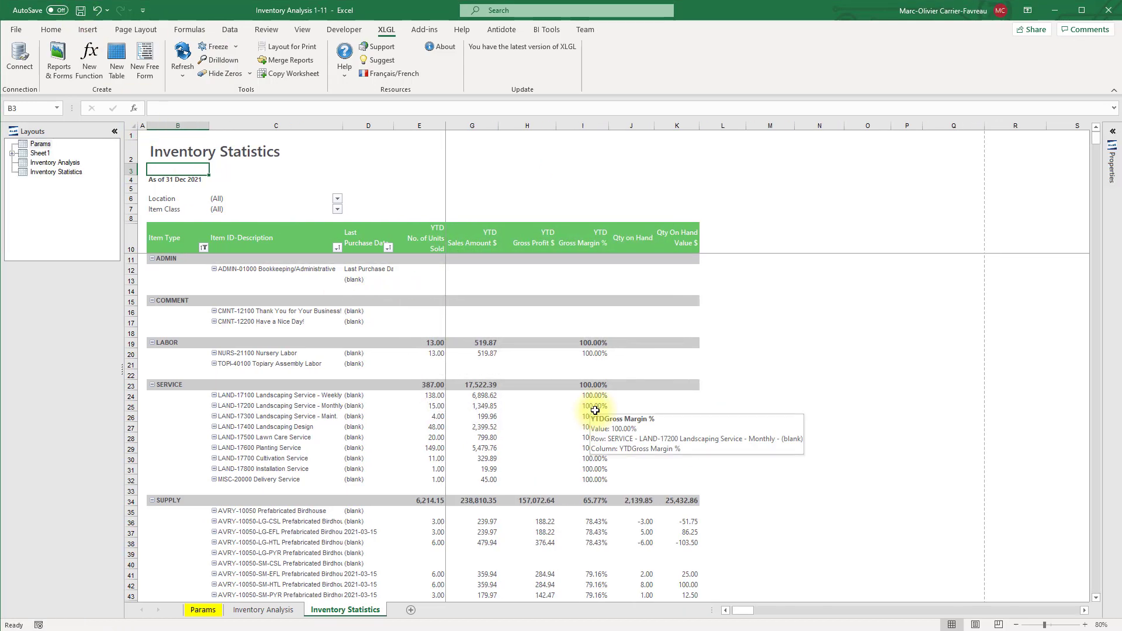
Step: Unhide Sheet1, the data sheet behind the inventory reports
{"action": "right_click", "coordinate": [353, 609]}
{"action": "left_click", "coordinate": [424, 581]}
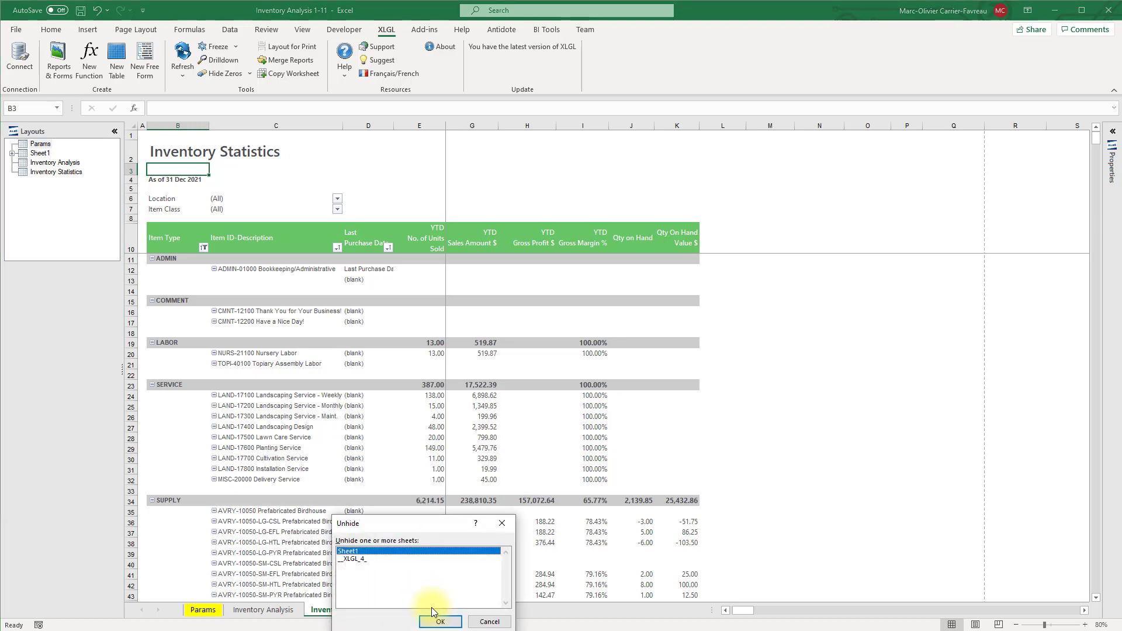
{"action": "left_click", "coordinate": [439, 621]}
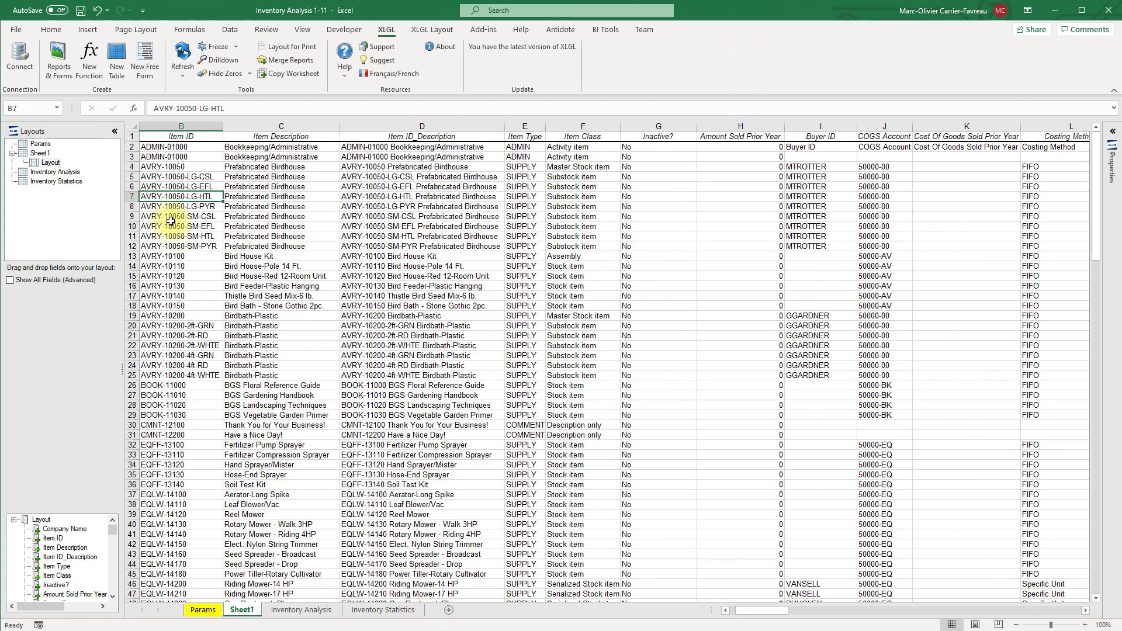
Step: Load the Income Statement report template from the Financials group
{"action": "left_click", "coordinate": [54, 57]}
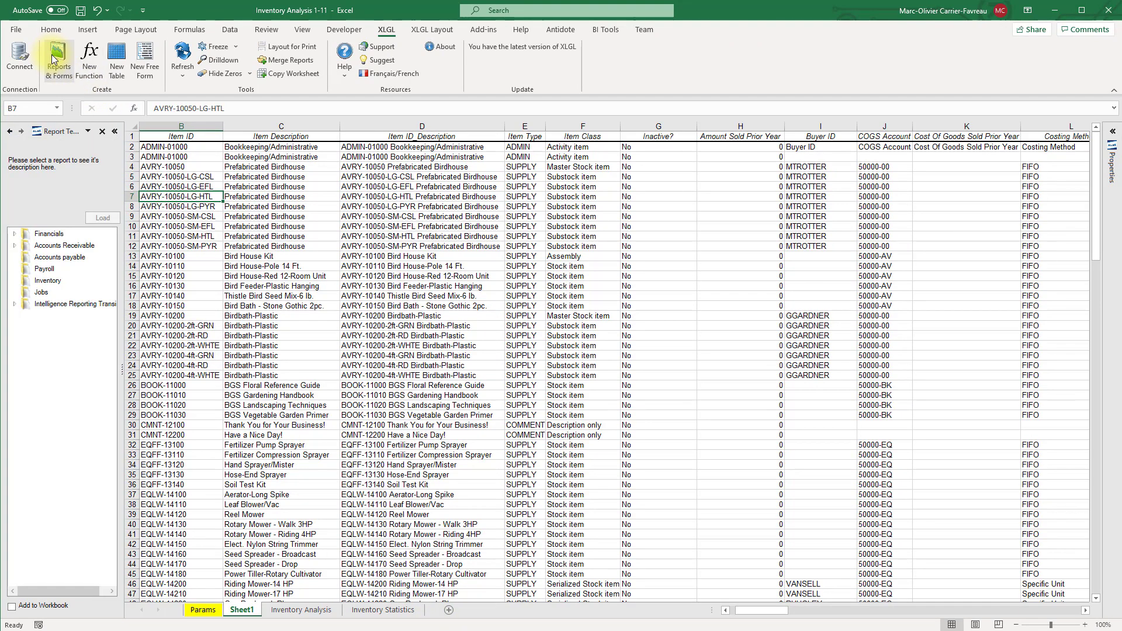
{"action": "left_click", "coordinate": [14, 234]}
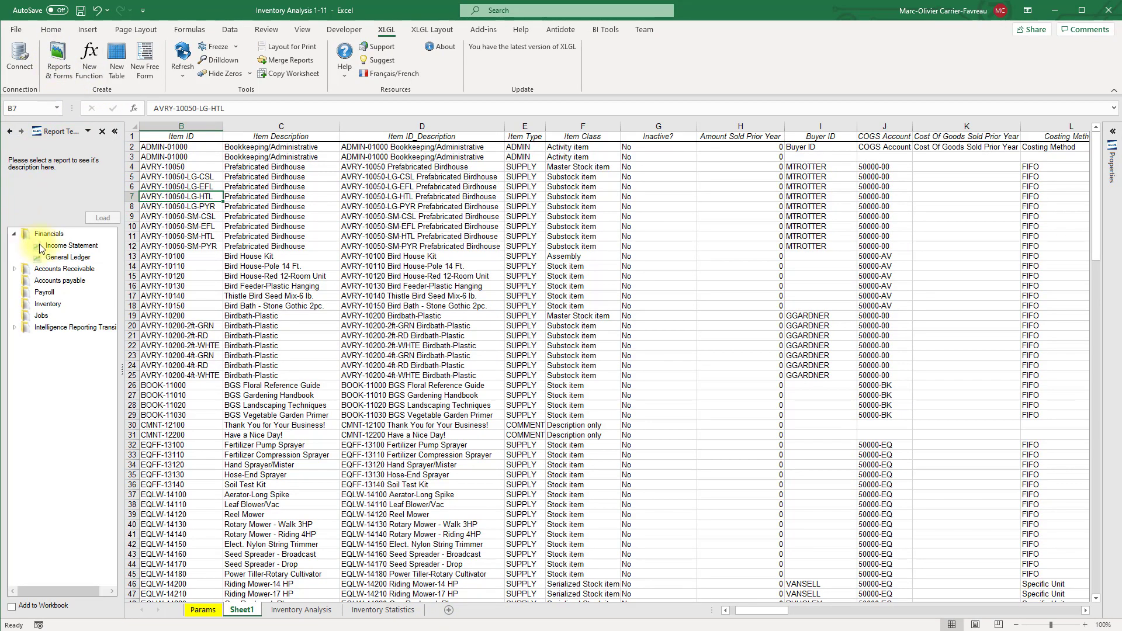
{"action": "left_click", "coordinate": [47, 246]}
{"action": "left_click", "coordinate": [95, 219]}
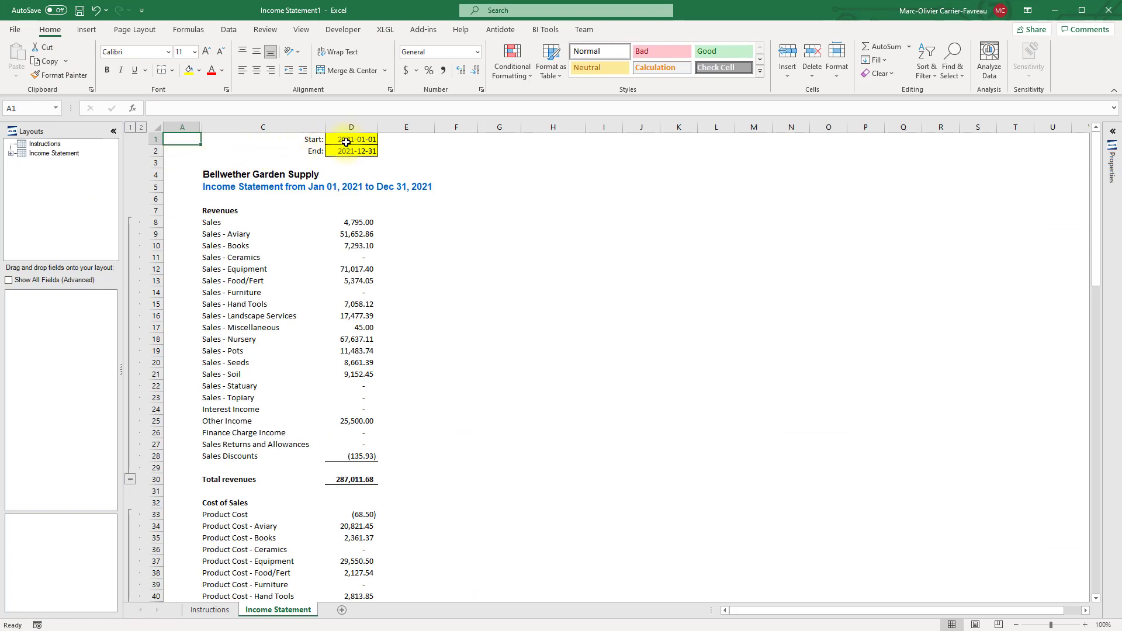
Step: Set the Income Statement's start date in D1 to 2021-02-01 and refresh the report with XLGL
{"action": "left_click", "coordinate": [351, 140]}
{"action": "type", "text": "2021-"}
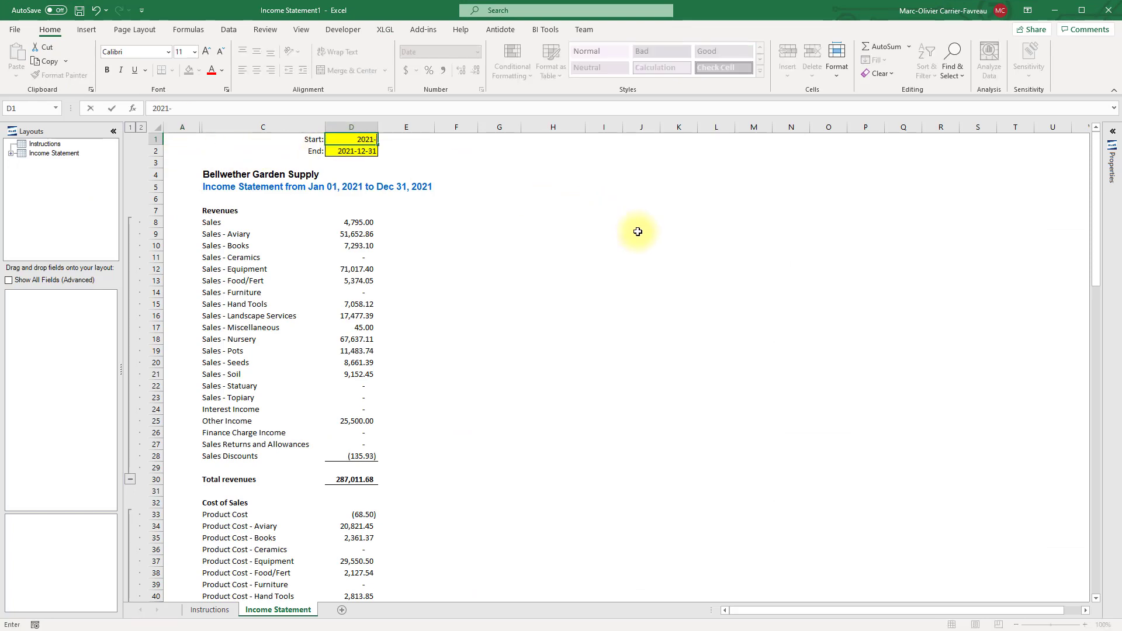
{"action": "type", "text": "02-01"}
{"action": "key", "text": "ctrl+Return"}
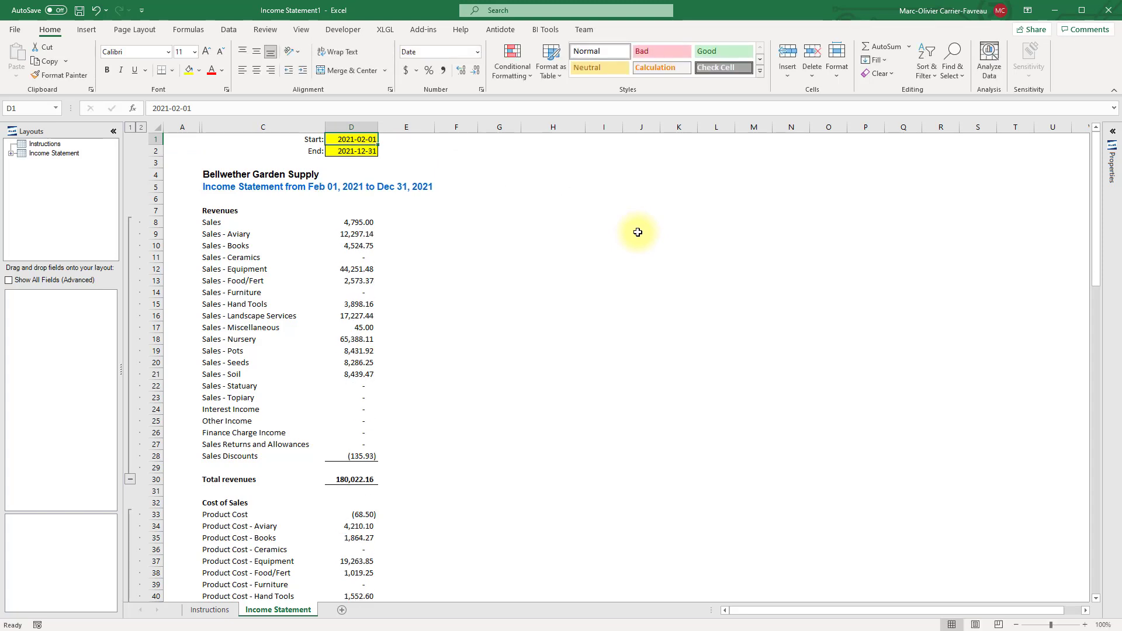
{"action": "left_click", "coordinate": [391, 27]}
{"action": "left_click", "coordinate": [183, 55]}
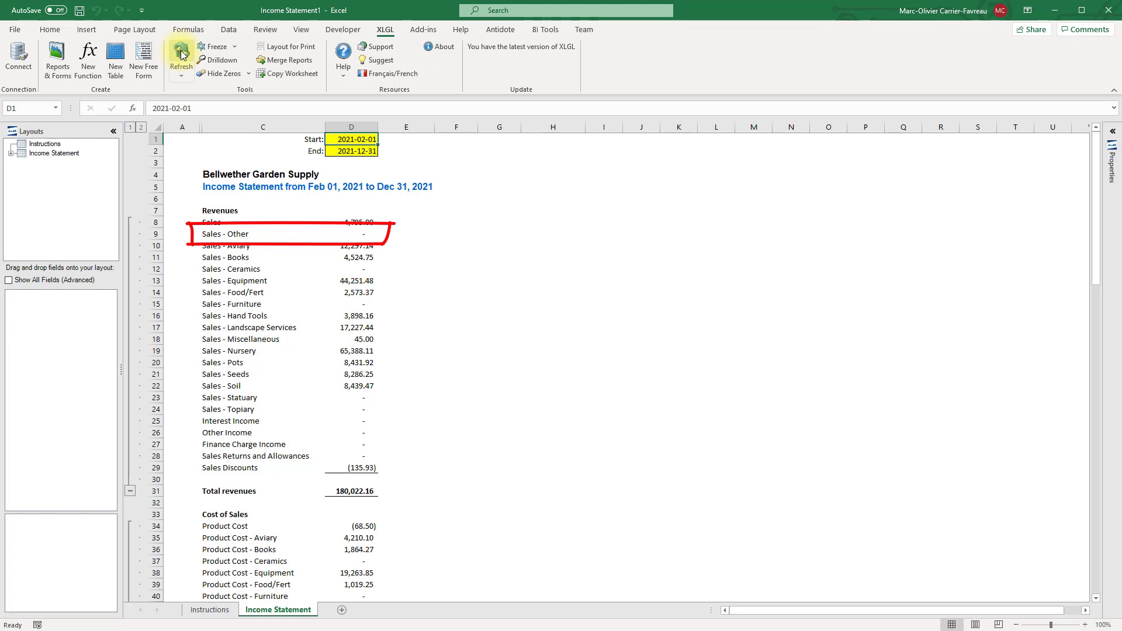
Step: Reveal the hidden account number column B and review the XGLP function arguments of the Sales - Aviary amount in D10
{"action": "left_click", "coordinate": [355, 222]}
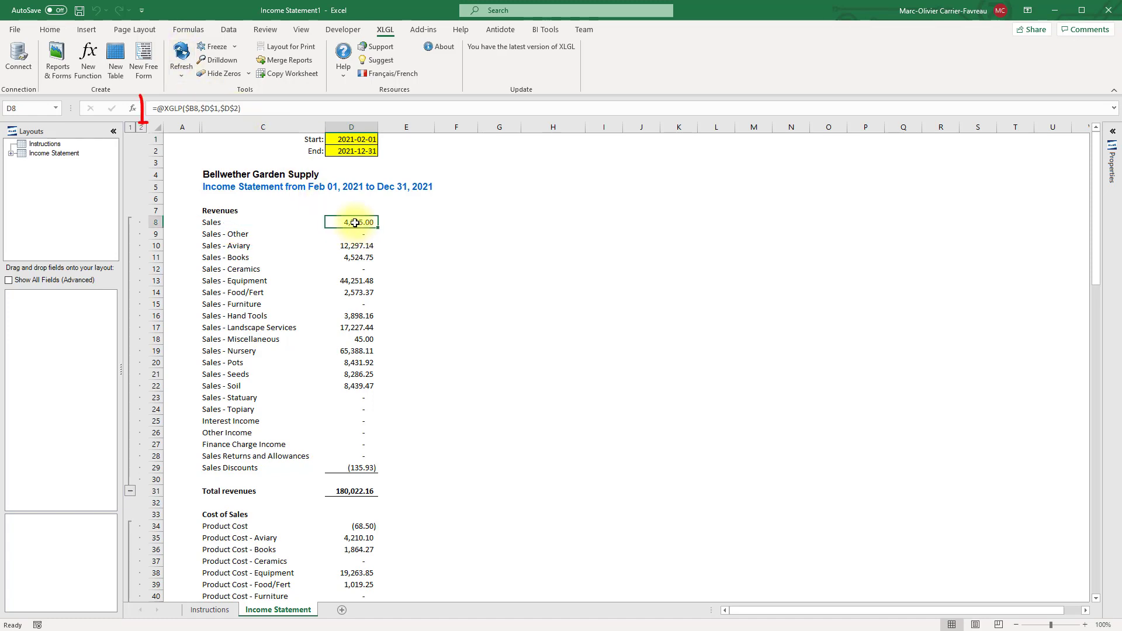
{"action": "left_click", "coordinate": [358, 233]}
{"action": "left_click", "coordinate": [359, 247]}
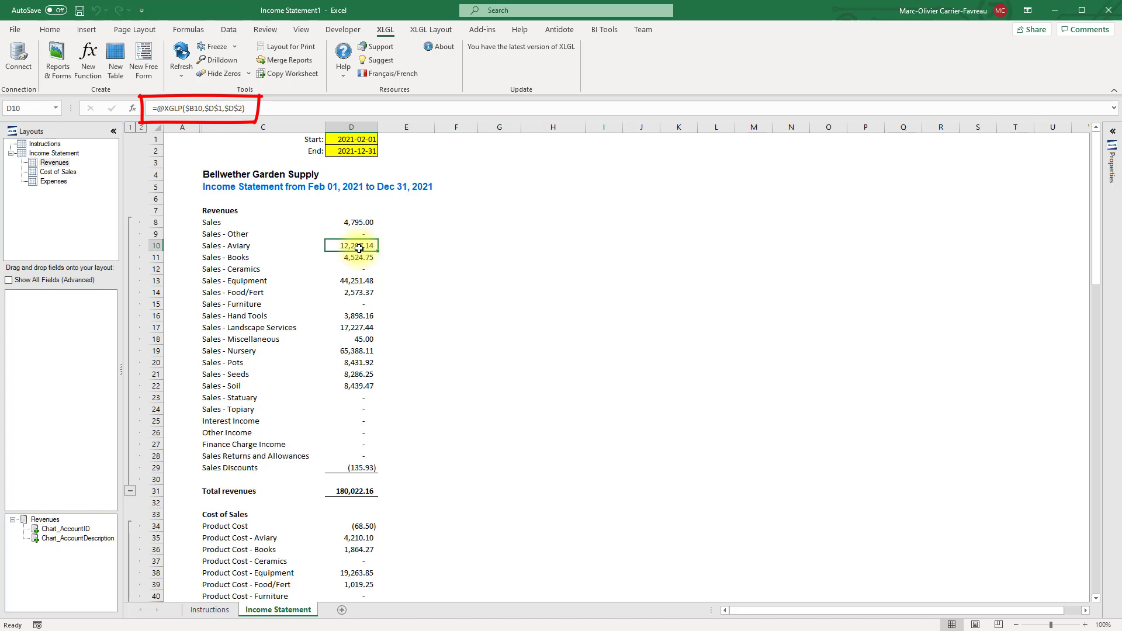
{"action": "double_click", "coordinate": [202, 126]}
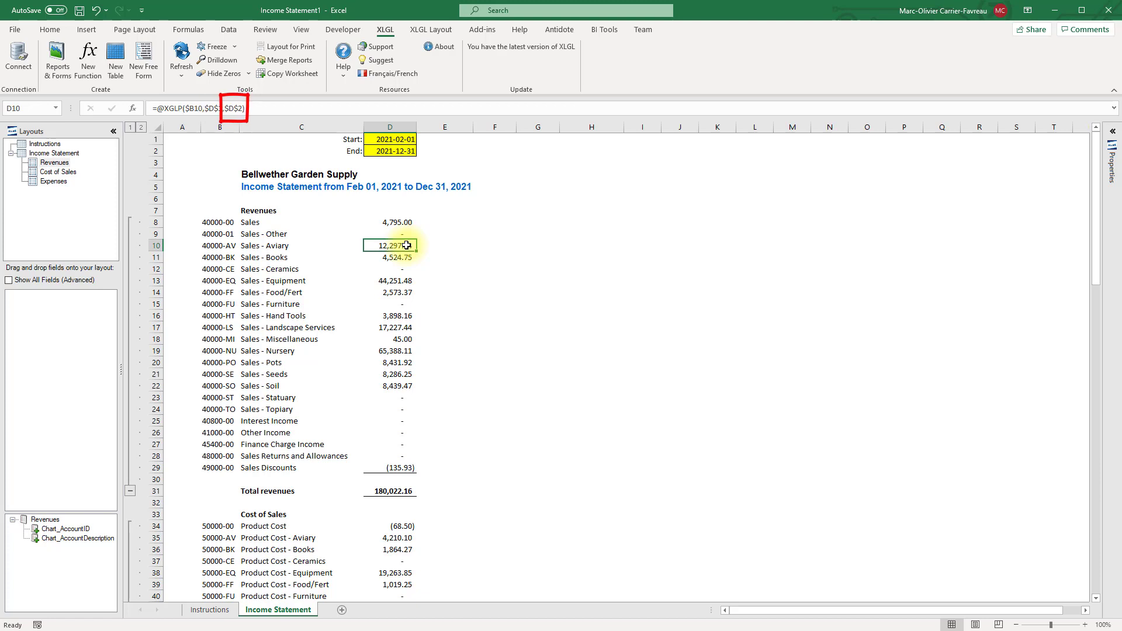
{"action": "left_click", "coordinate": [134, 110]}
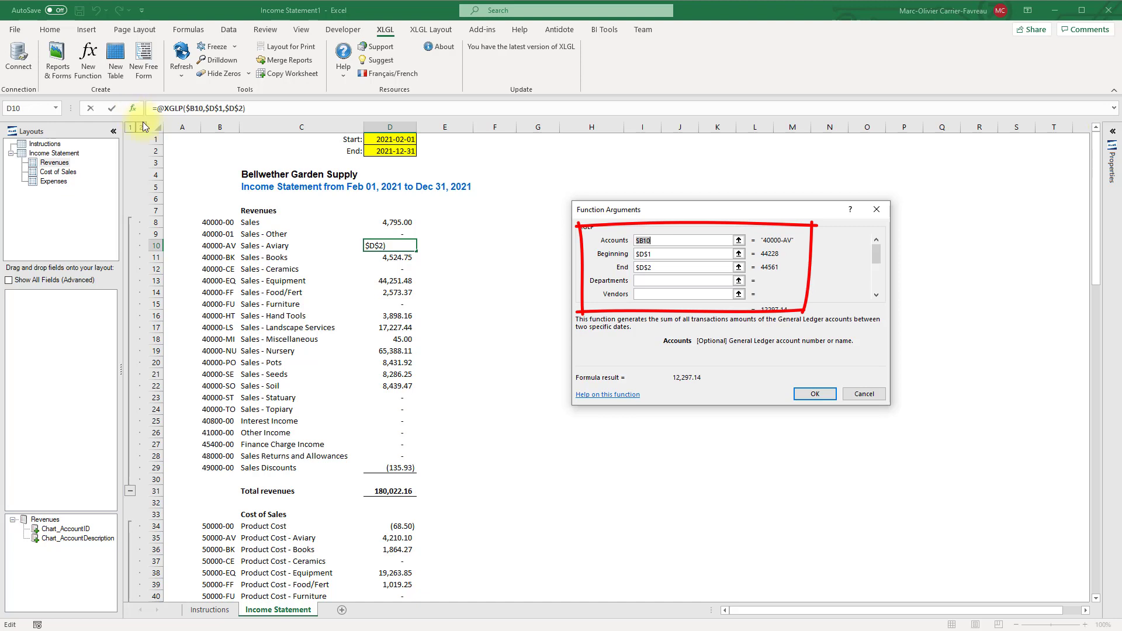
{"action": "left_click", "coordinate": [809, 393]}
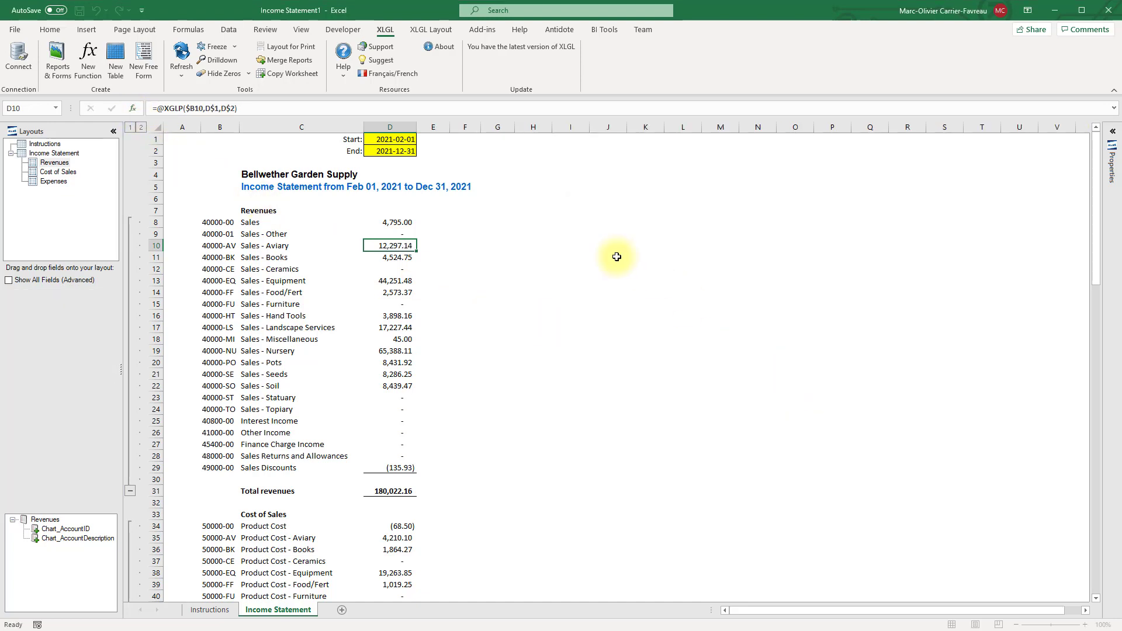
Step: Copy the income statement's column D into column F and set the copy's start date in F1 to 2021-03-01
{"action": "left_click", "coordinate": [392, 127]}
{"action": "right_click", "coordinate": [393, 128]}
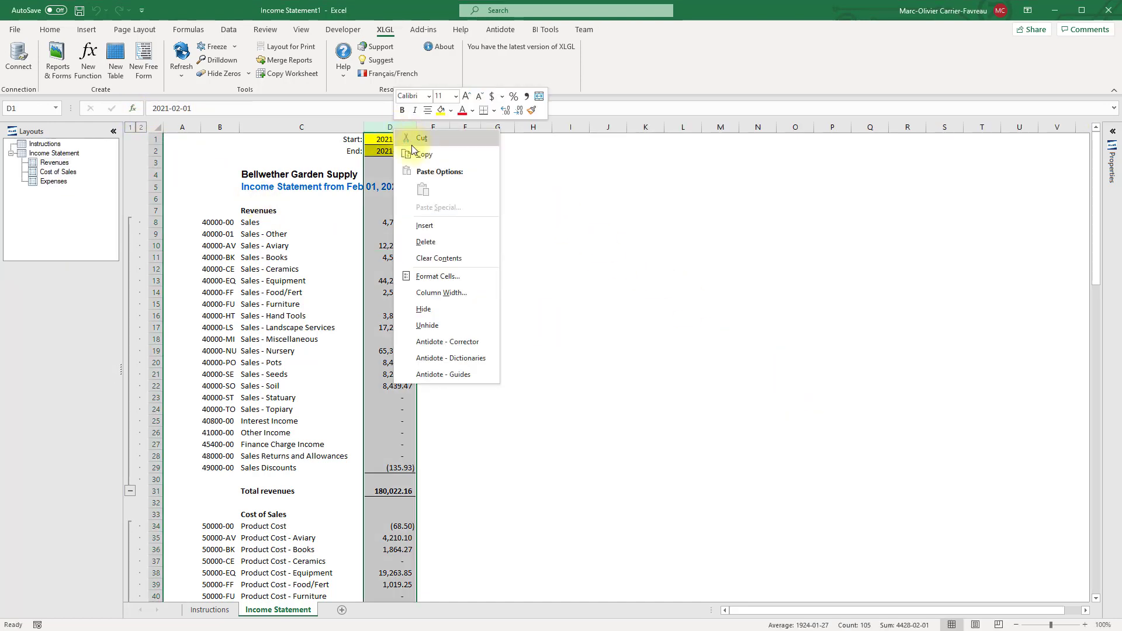
{"action": "left_click", "coordinate": [416, 147]}
{"action": "left_click", "coordinate": [465, 127]}
{"action": "right_click", "coordinate": [465, 126]}
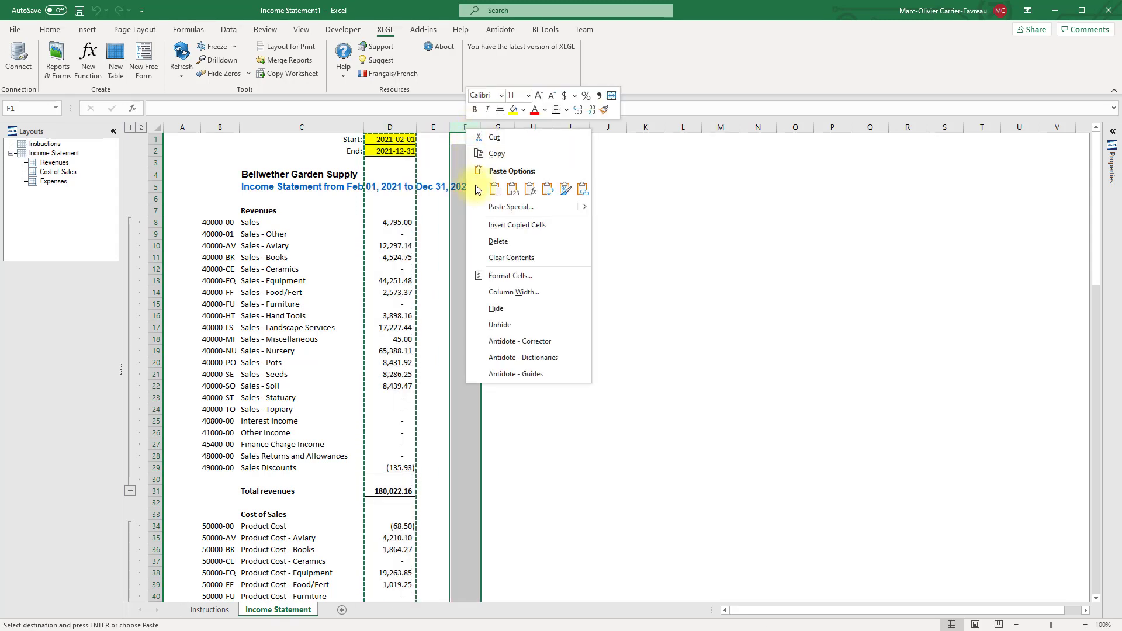
{"action": "left_click", "coordinate": [493, 188]}
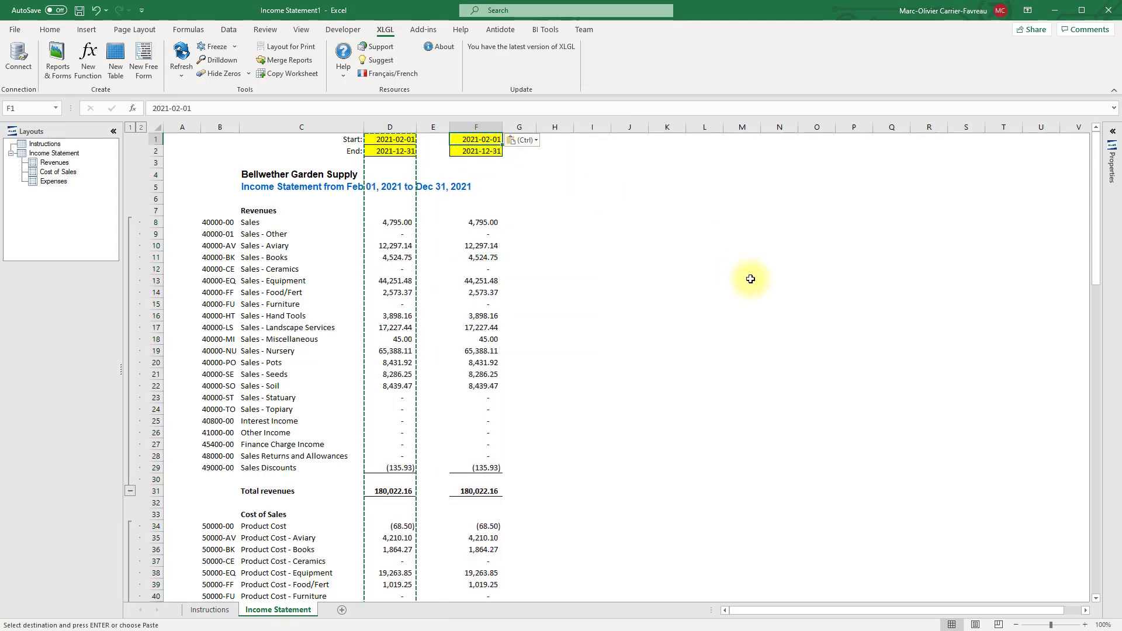
{"action": "type", "text": "2021-03-01"}
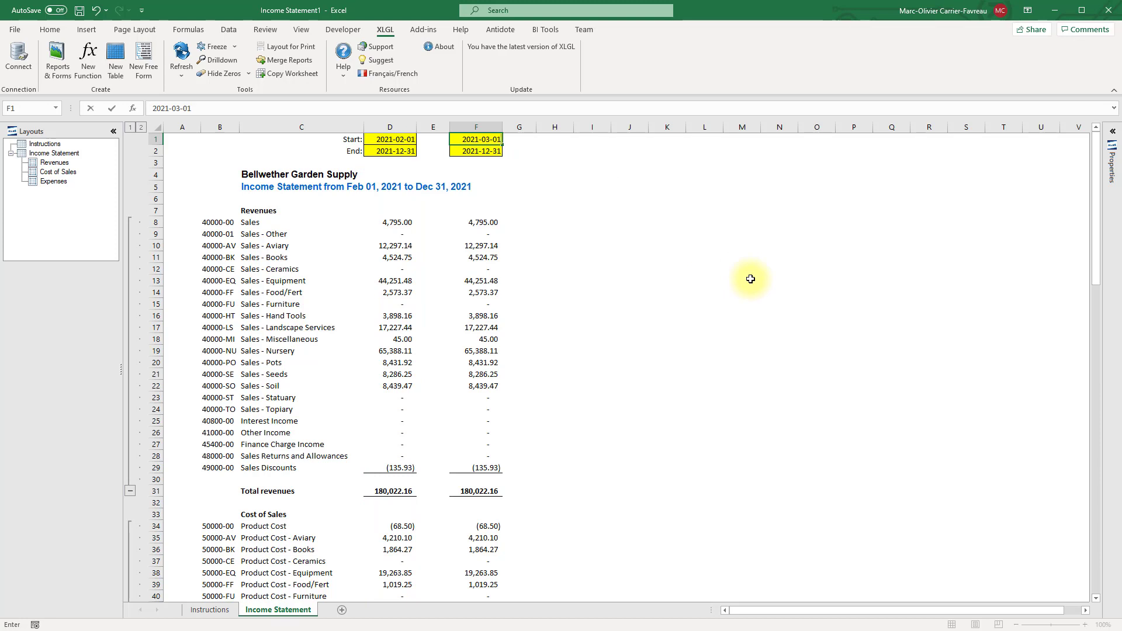
{"action": "key", "text": "Return"}
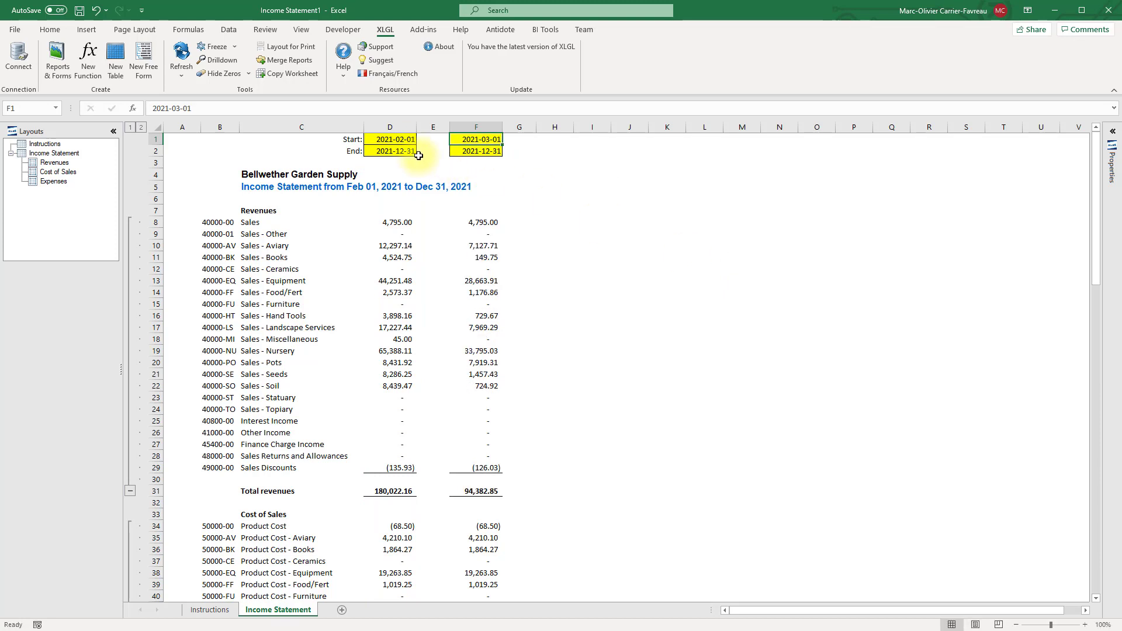
Step: Copy column D into column H as a third period and set its start date in H1 to 2021-04-01
{"action": "left_click", "coordinate": [396, 127]}
{"action": "right_click", "coordinate": [397, 127]}
{"action": "left_click", "coordinate": [444, 155]}
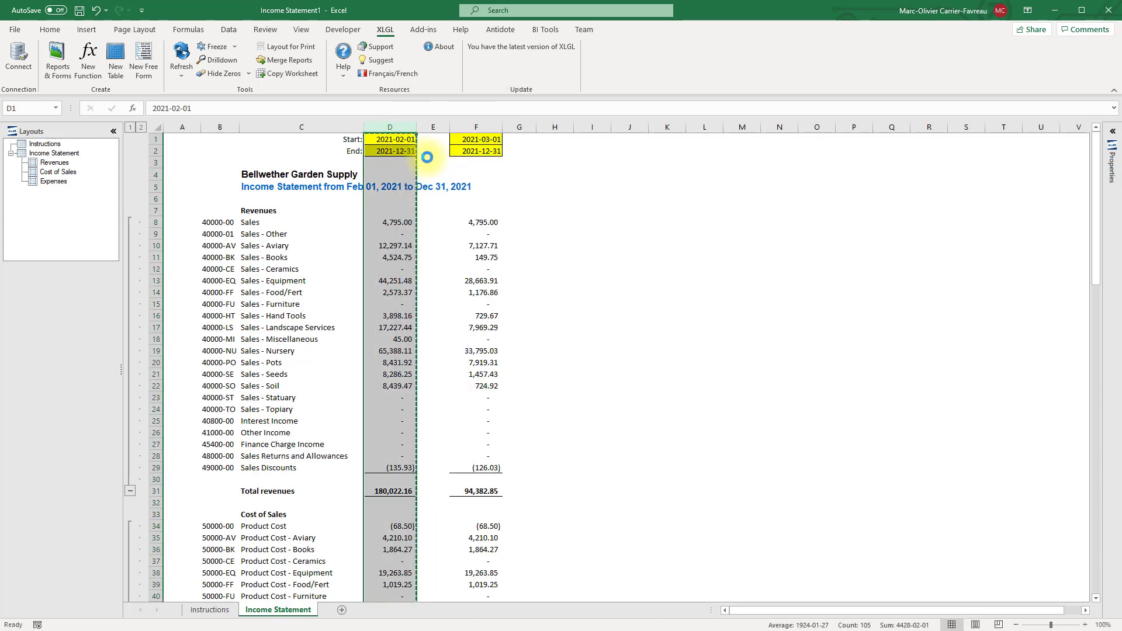
{"action": "left_click", "coordinate": [554, 127]}
{"action": "right_click", "coordinate": [554, 127]}
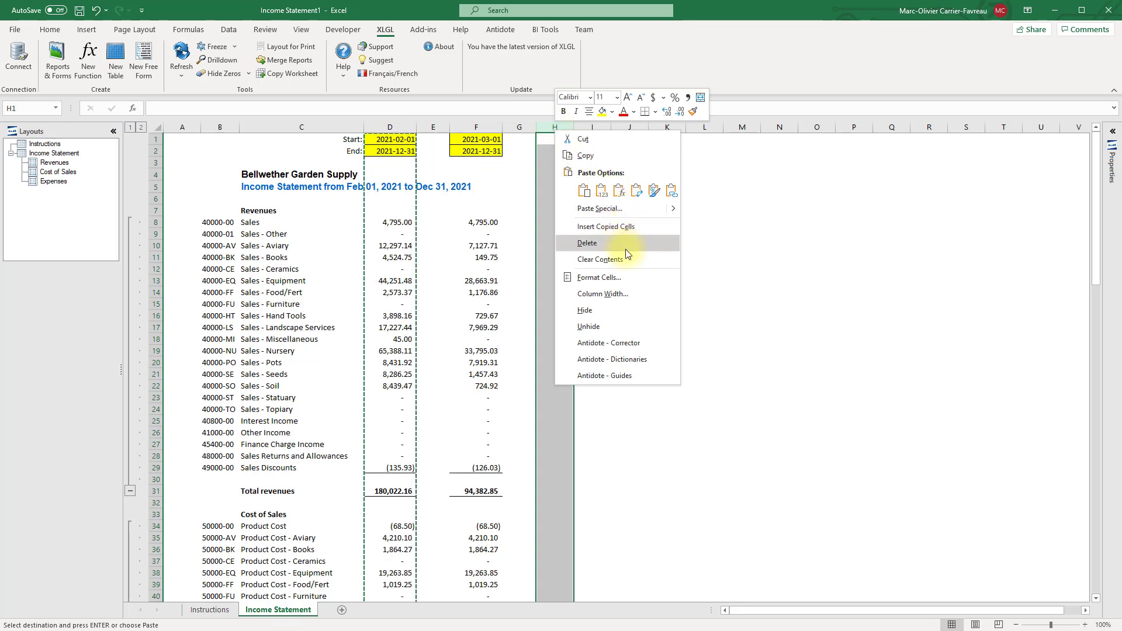
{"action": "left_click", "coordinate": [578, 188]}
{"action": "left_click", "coordinate": [573, 140]}
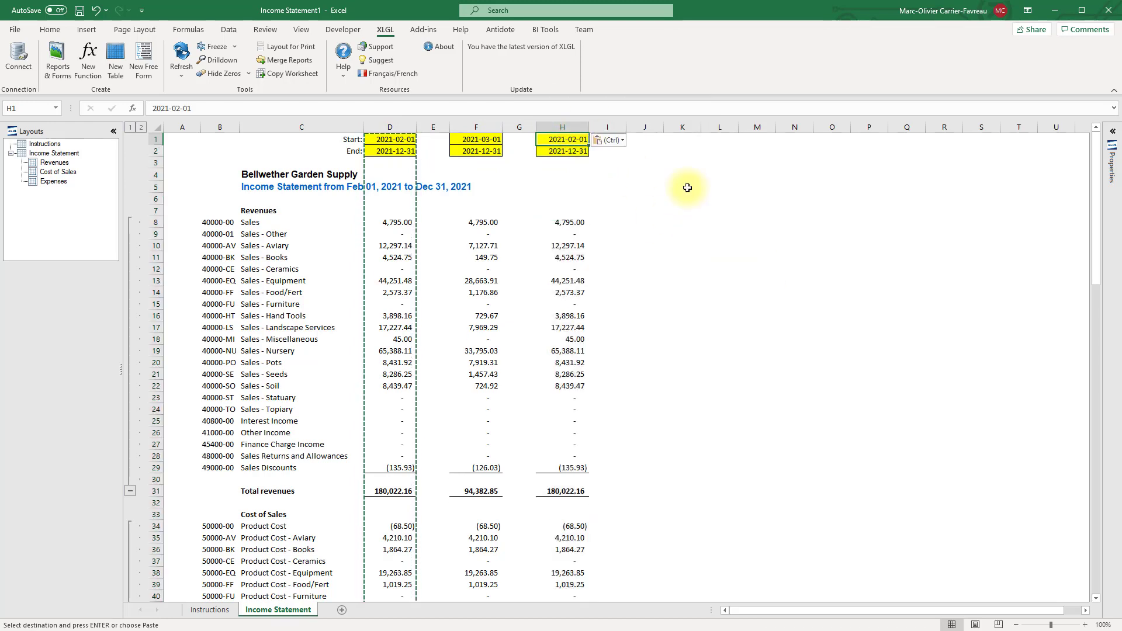
{"action": "type", "text": "2021-"}
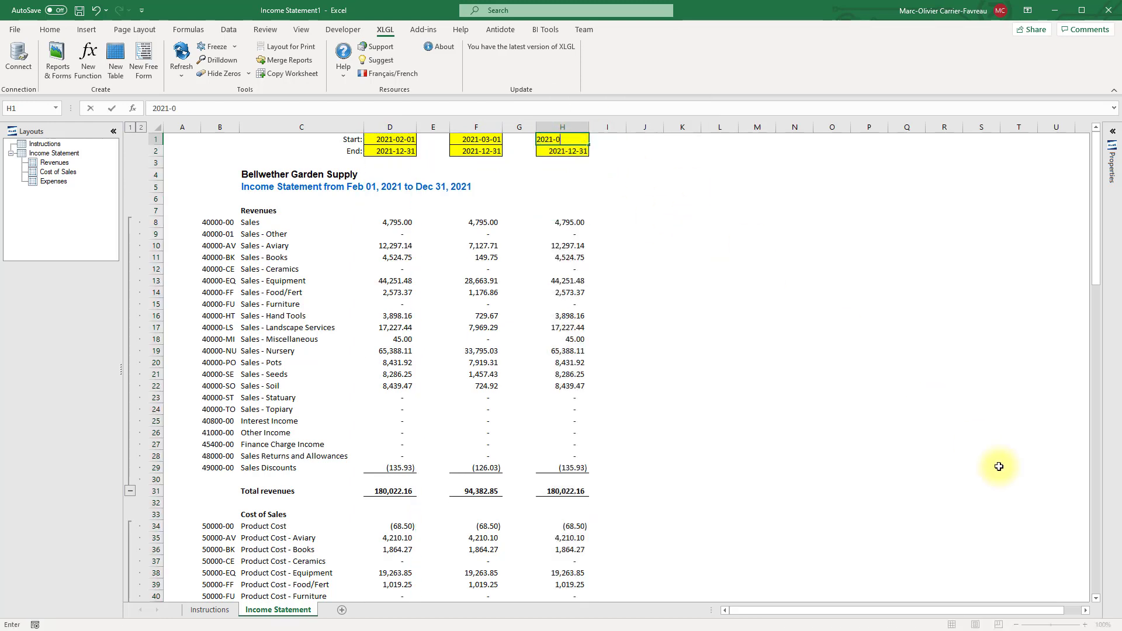
{"action": "type", "text": "04-01"}
{"action": "key", "text": "Return"}
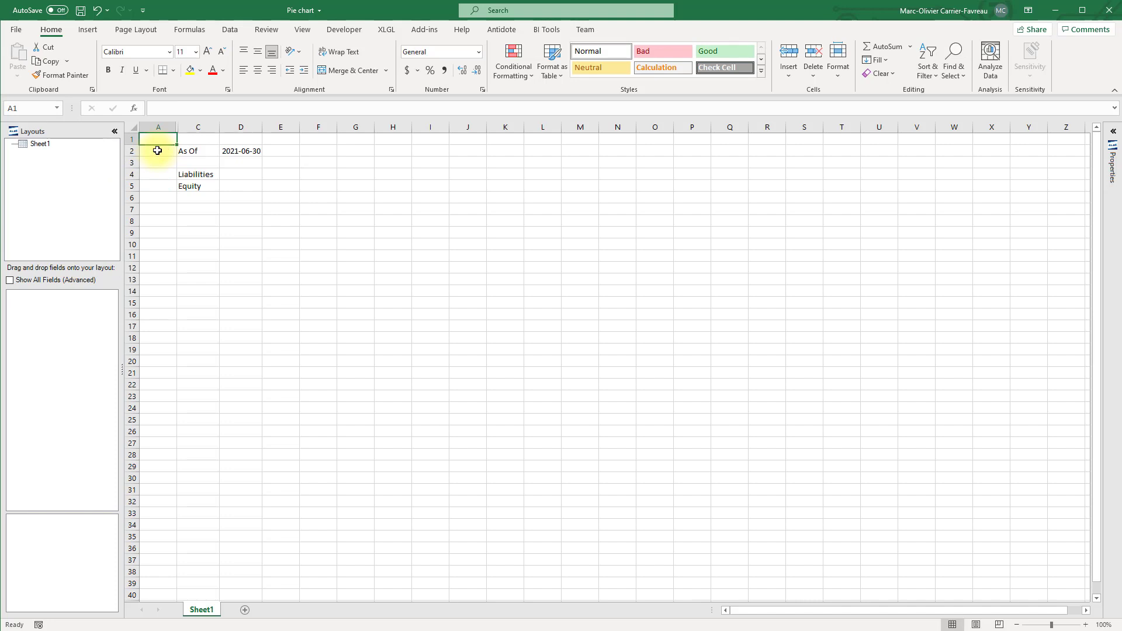
Step: Enter =XGL(C4,D2) in D4 for the Liabilities balance and fill the formula down to Equity in D5
{"action": "left_click", "coordinate": [242, 173]}
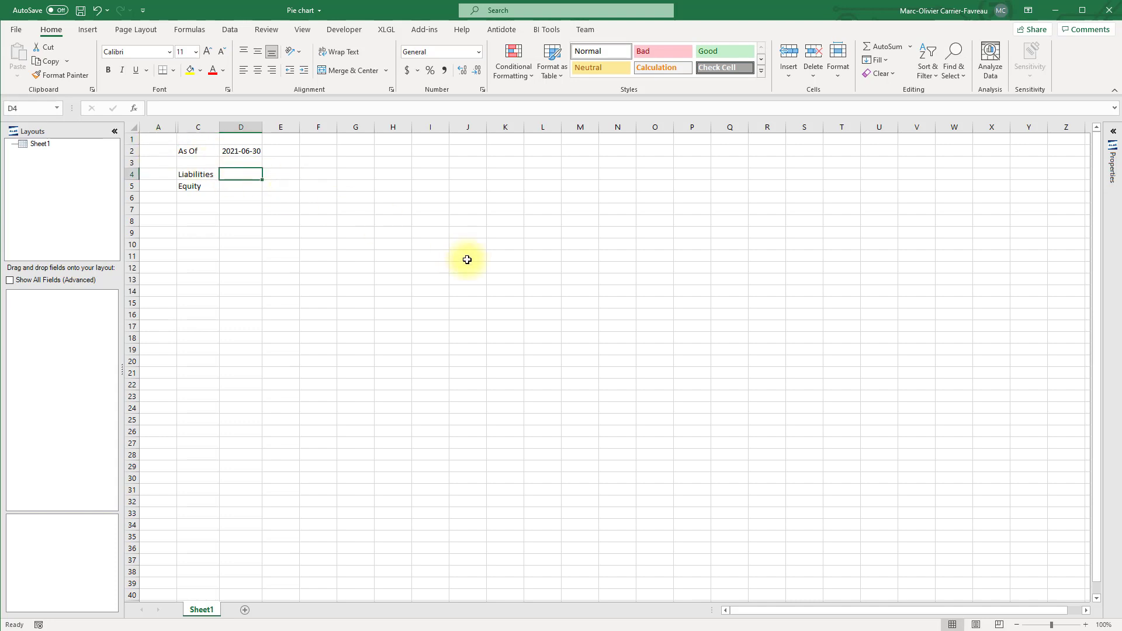
{"action": "type", "text": "=XGL("}
{"action": "key", "text": "Left"}
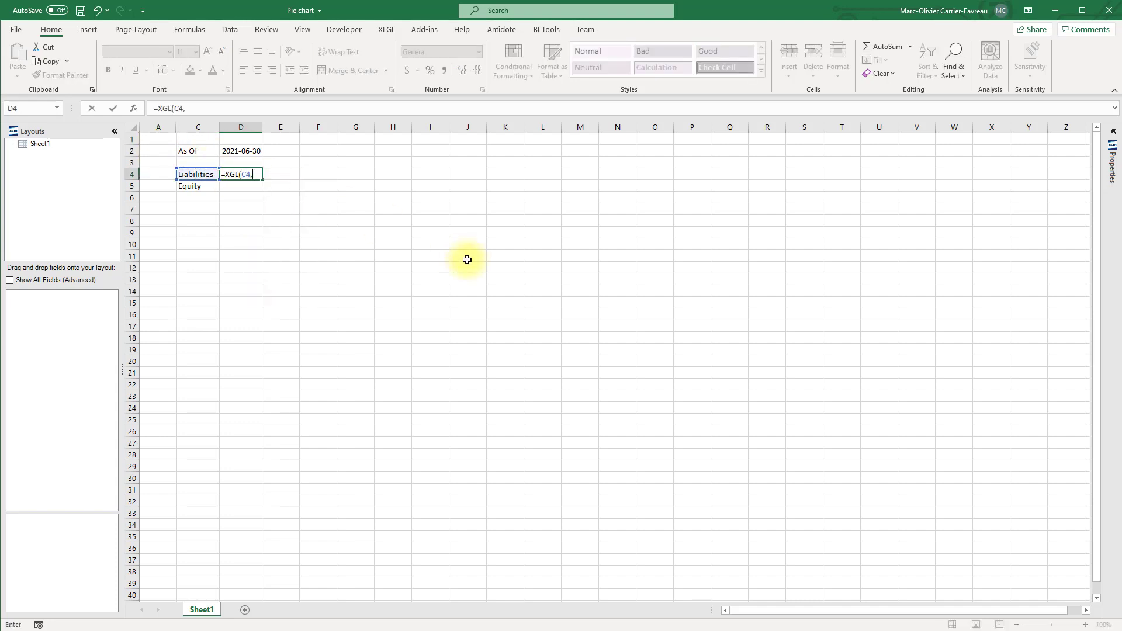
{"action": "type", "text": ","}
{"action": "key", "text": "Up"}
{"action": "key", "text": "Up"}
{"action": "key", "text": "ctrl+Return"}
{"action": "left_click_drag", "start_coordinate": [263, 180], "coordinate": [263, 192]}
Step: Insert a pie chart of the Liabilities and Equity balances in D4:D5 and place it beside the data, starting at column F
{"action": "left_click", "coordinate": [87, 30]}
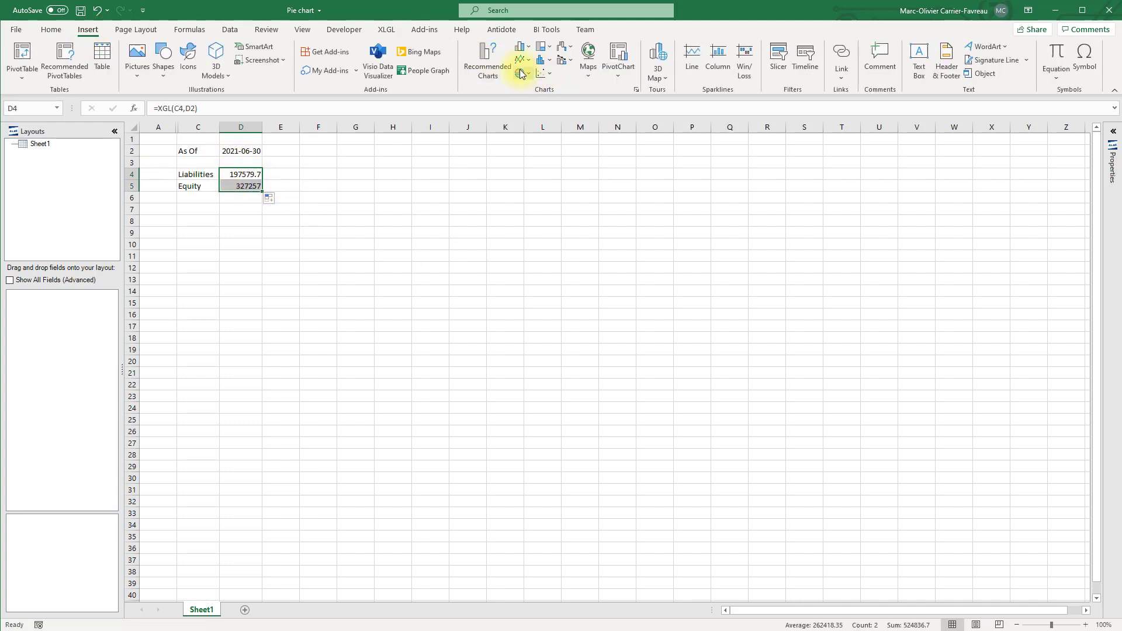
{"action": "left_click", "coordinate": [520, 73]}
{"action": "left_click", "coordinate": [530, 112]}
{"action": "left_click_drag", "start_coordinate": [526, 313], "coordinate": [348, 175]}
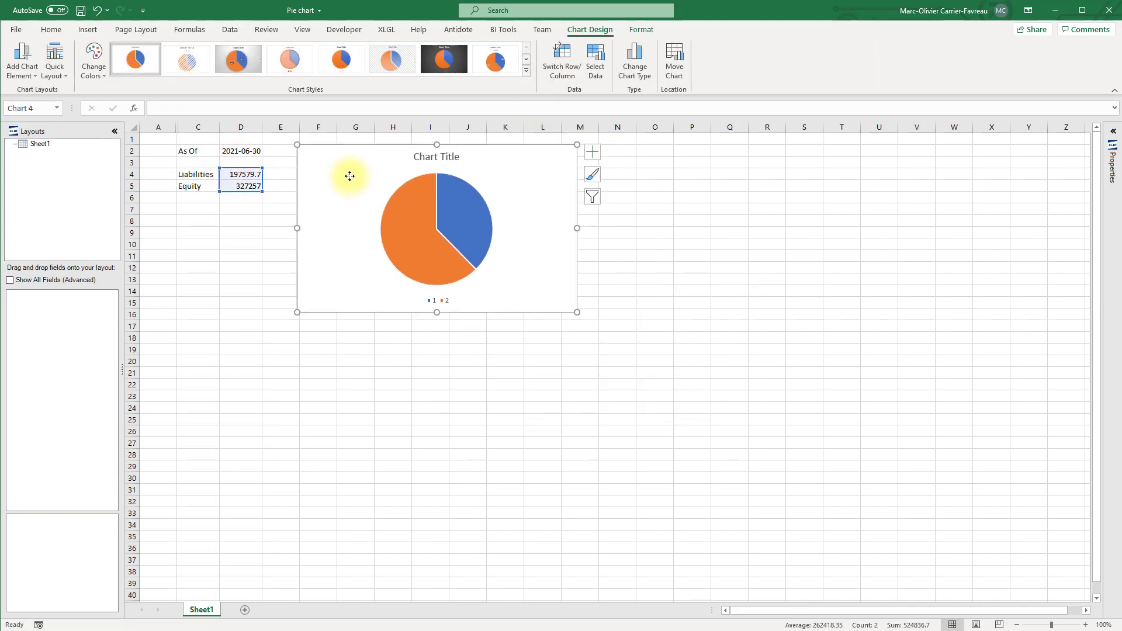
{"action": "left_click", "coordinate": [250, 174]}
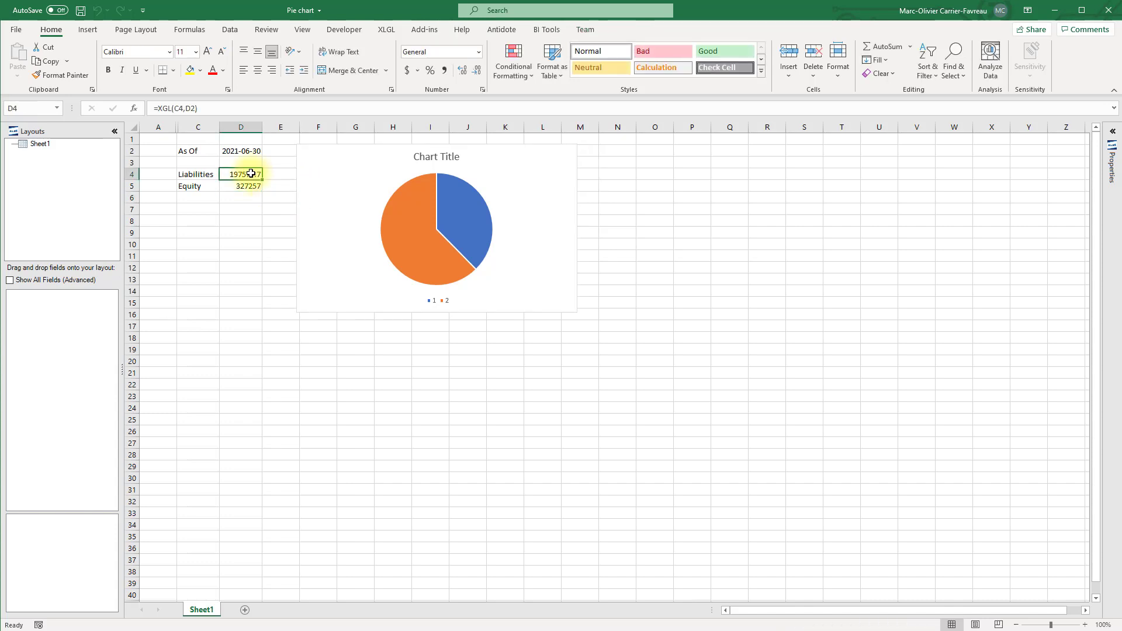
Step: Drill down into the Liabilities balance in D4 and widen the drilldown results to show all their columns
{"action": "left_click", "coordinate": [386, 31]}
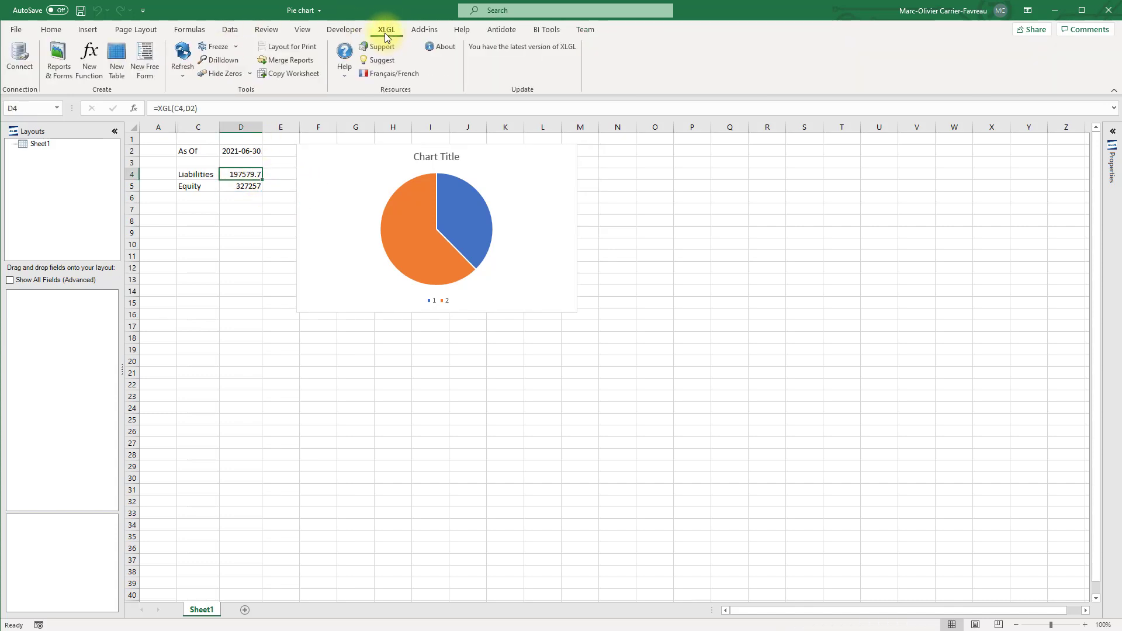
{"action": "left_click", "coordinate": [222, 61]}
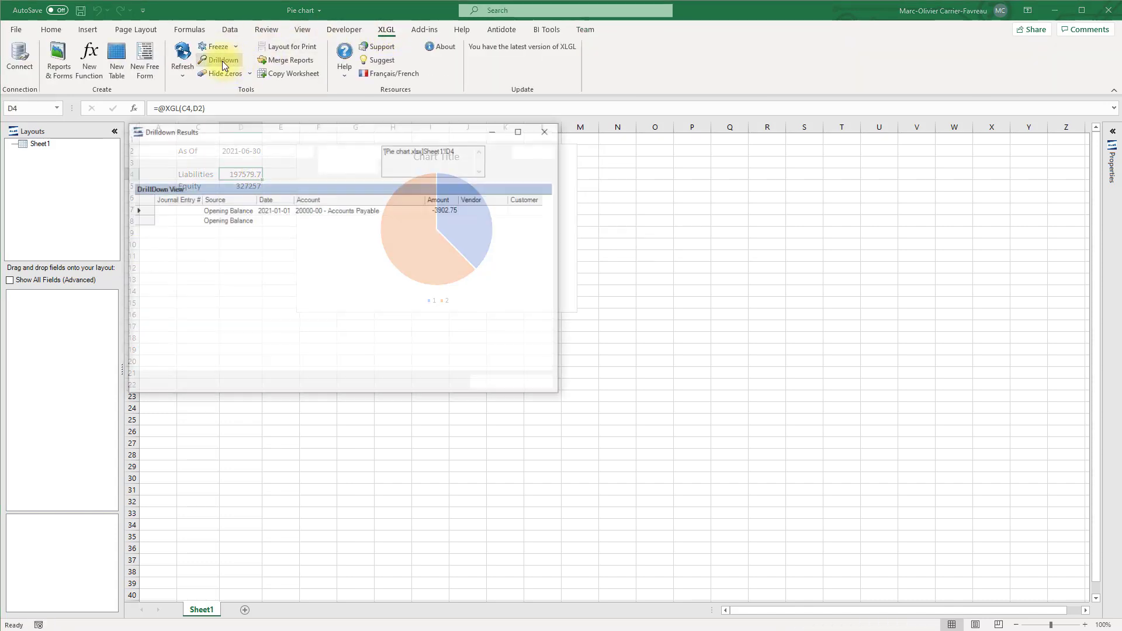
{"action": "left_click_drag", "start_coordinate": [583, 262], "coordinate": [867, 277]}
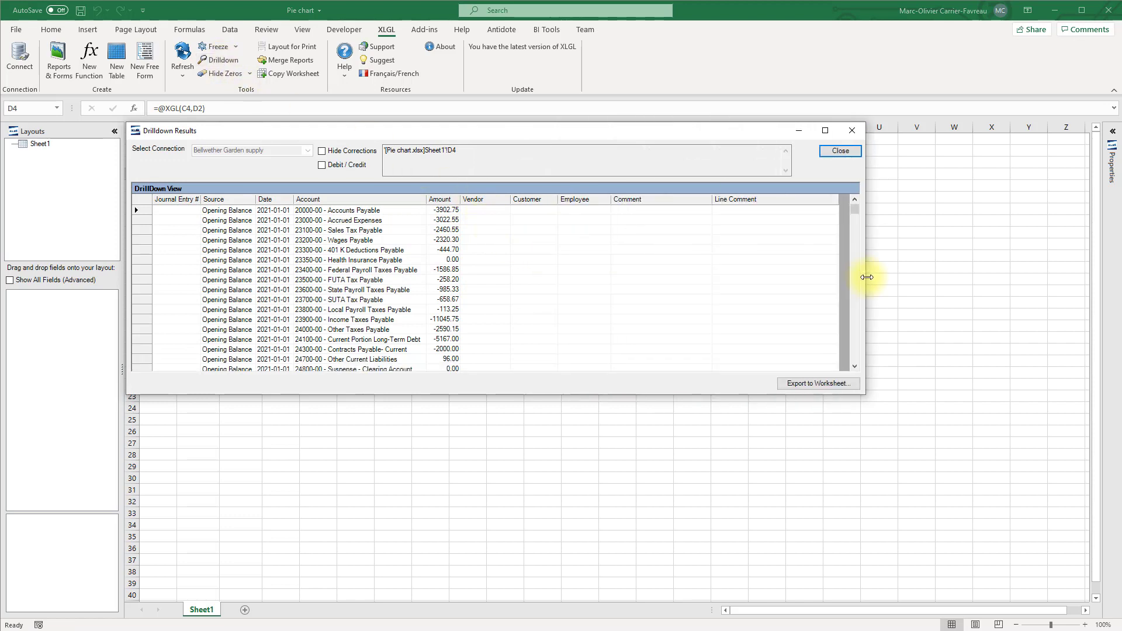
Step: Export the Liabilities drilldown results to a new worksheet and close the results
{"action": "left_click", "coordinate": [821, 383]}
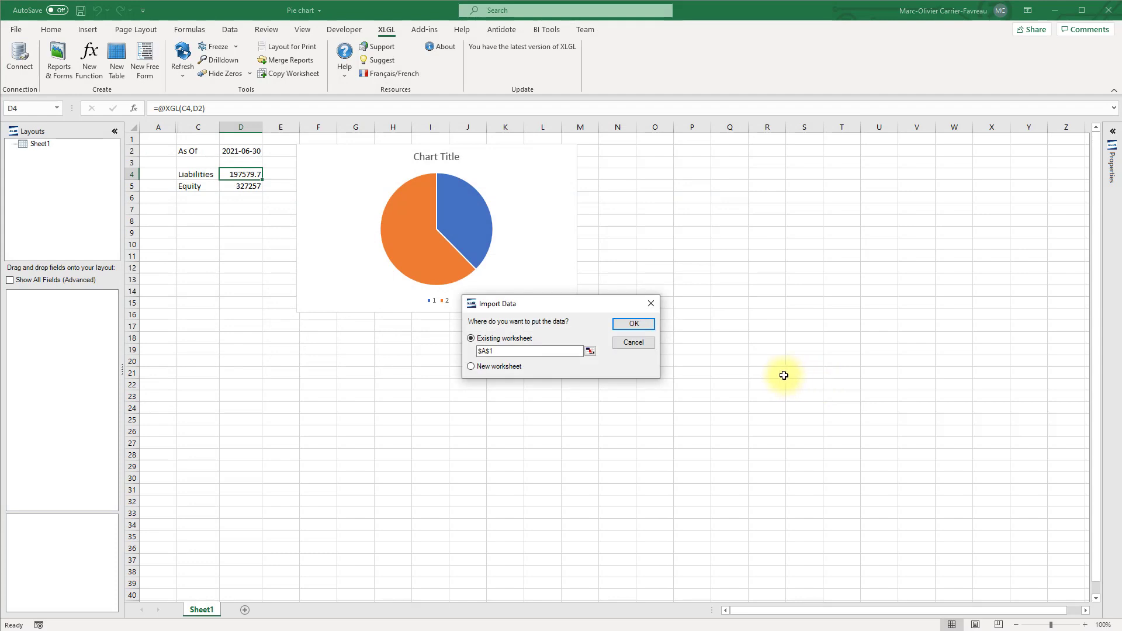
{"action": "left_click", "coordinate": [471, 366]}
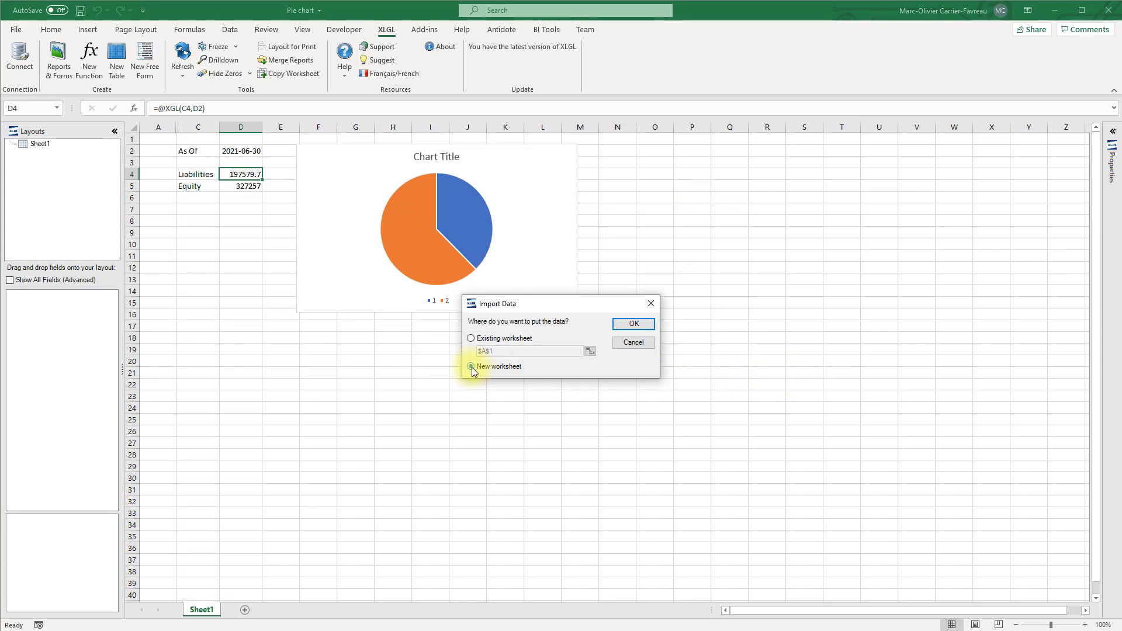
{"action": "left_click", "coordinate": [633, 326]}
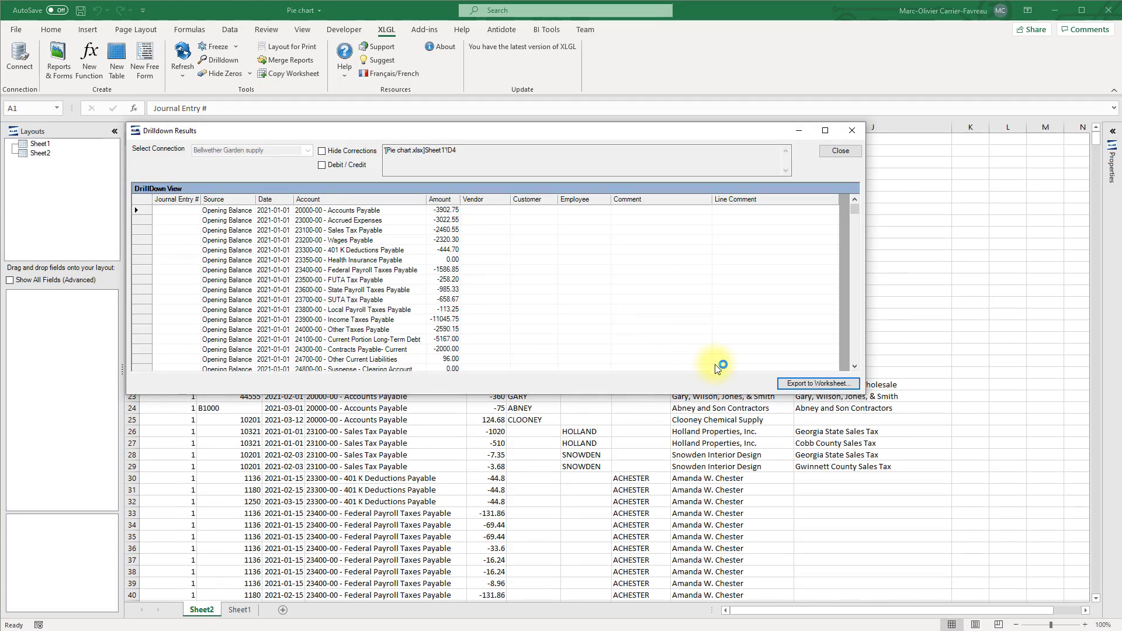
{"action": "left_click", "coordinate": [841, 150]}
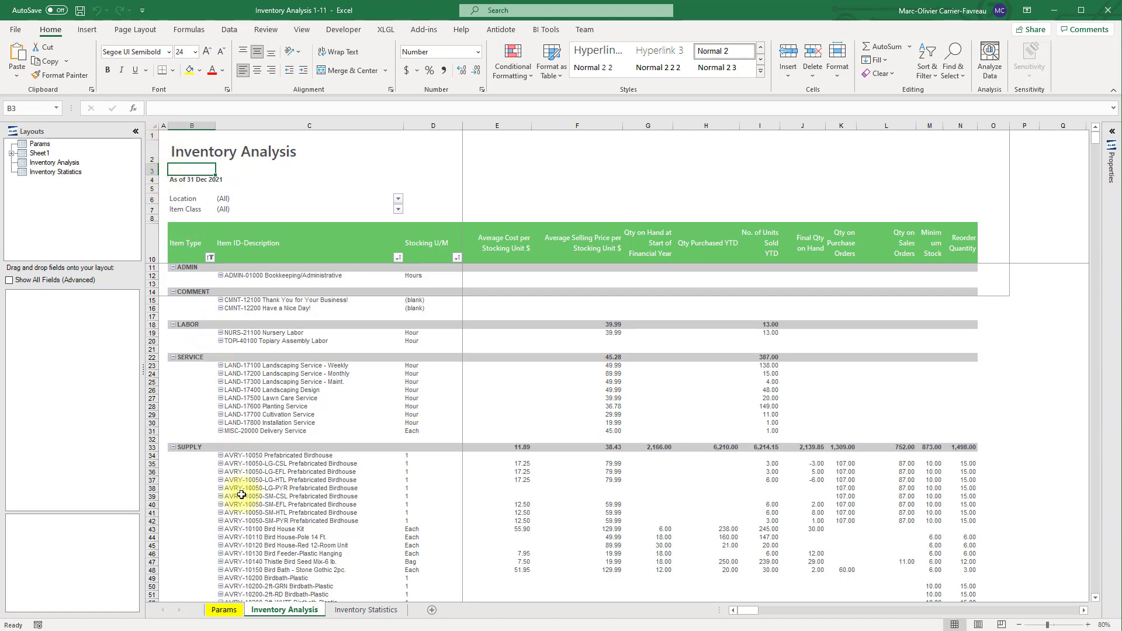
Step: Unhide Sheet1 in the Inventory Analysis workbook and open its layout's query for editing in the Query Builder
{"action": "right_click", "coordinate": [289, 612]}
{"action": "left_click", "coordinate": [323, 580]}
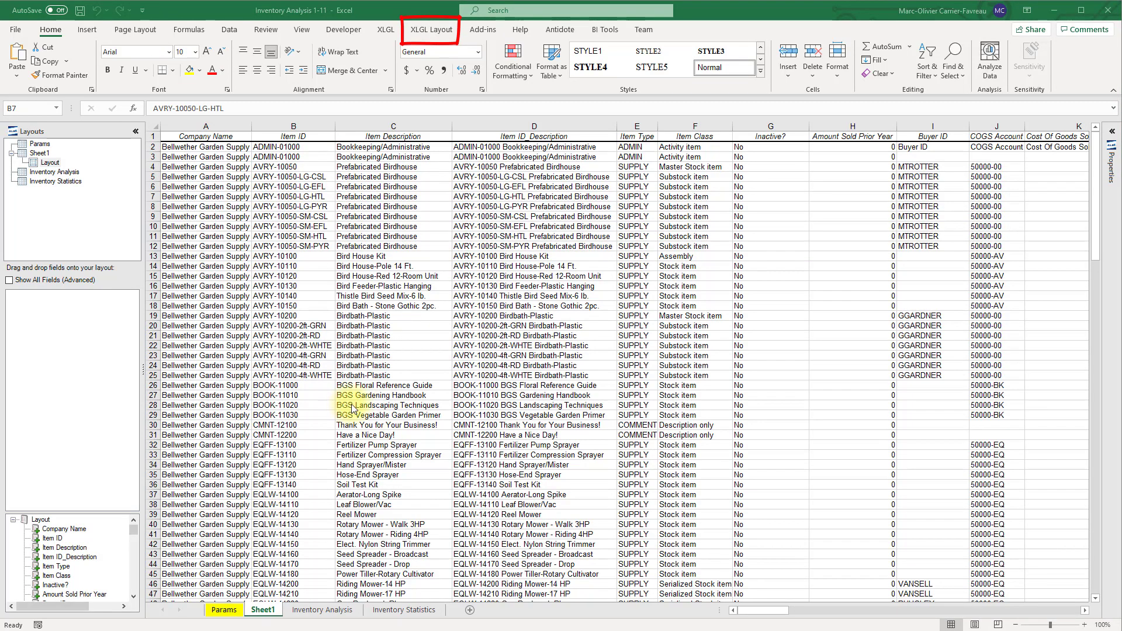
{"action": "left_click", "coordinate": [438, 30]}
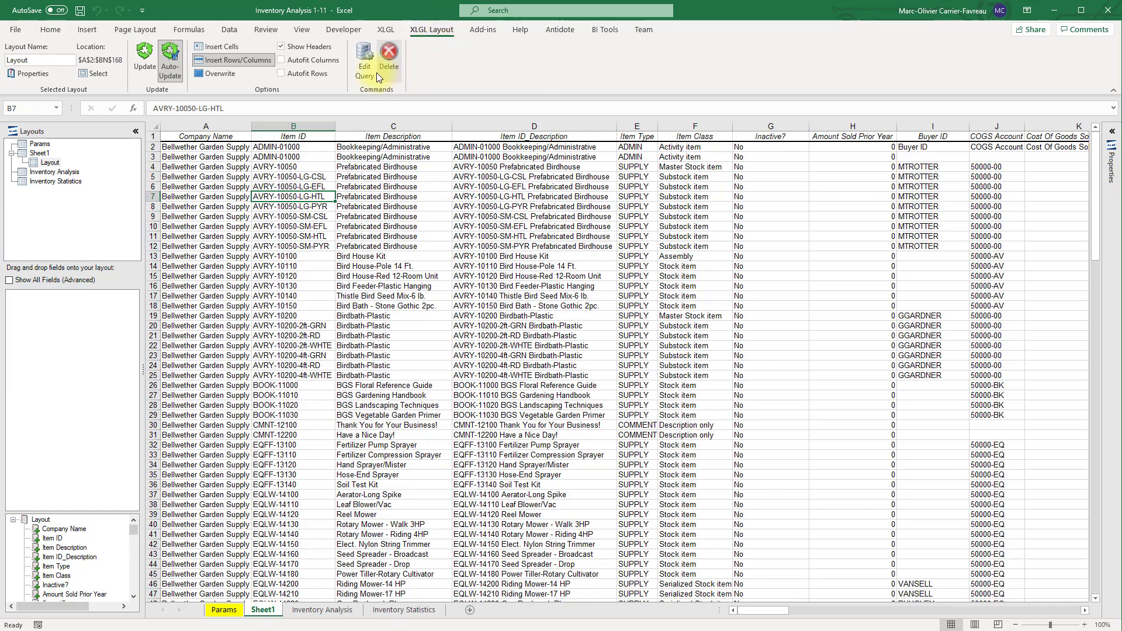
{"action": "left_click", "coordinate": [362, 60]}
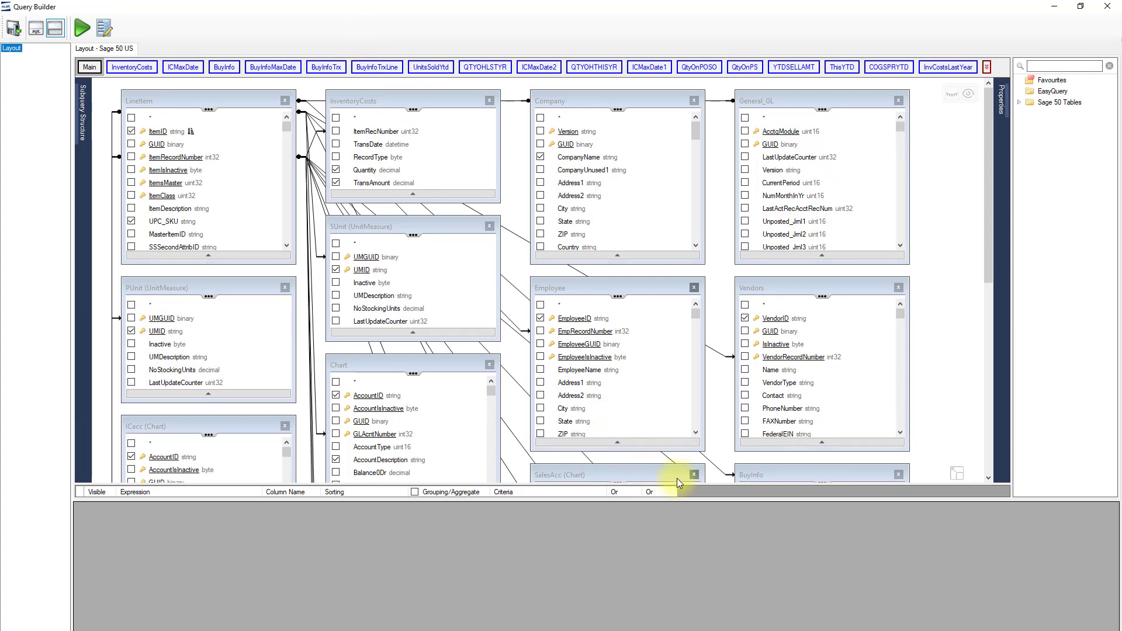
{"action": "left_click_drag", "start_coordinate": [681, 484], "coordinate": [682, 401]}
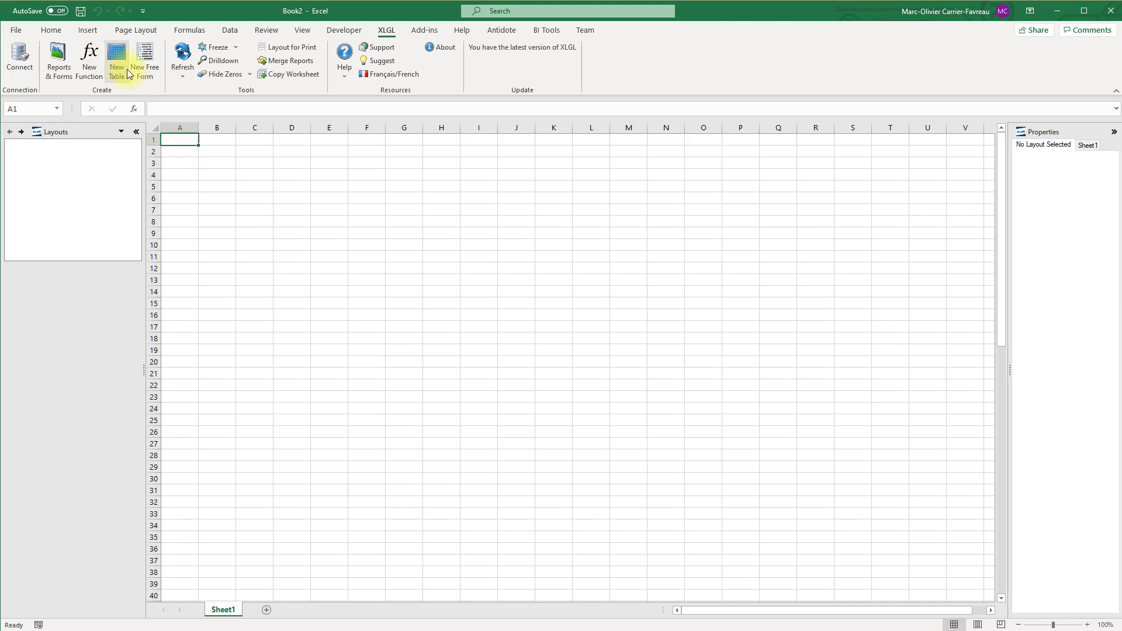
Step: Create a new XLGL table layout at cell A1 of the blank workbook, based on a custom query
{"action": "left_click", "coordinate": [116, 63]}
{"action": "left_click", "coordinate": [50, 181]}
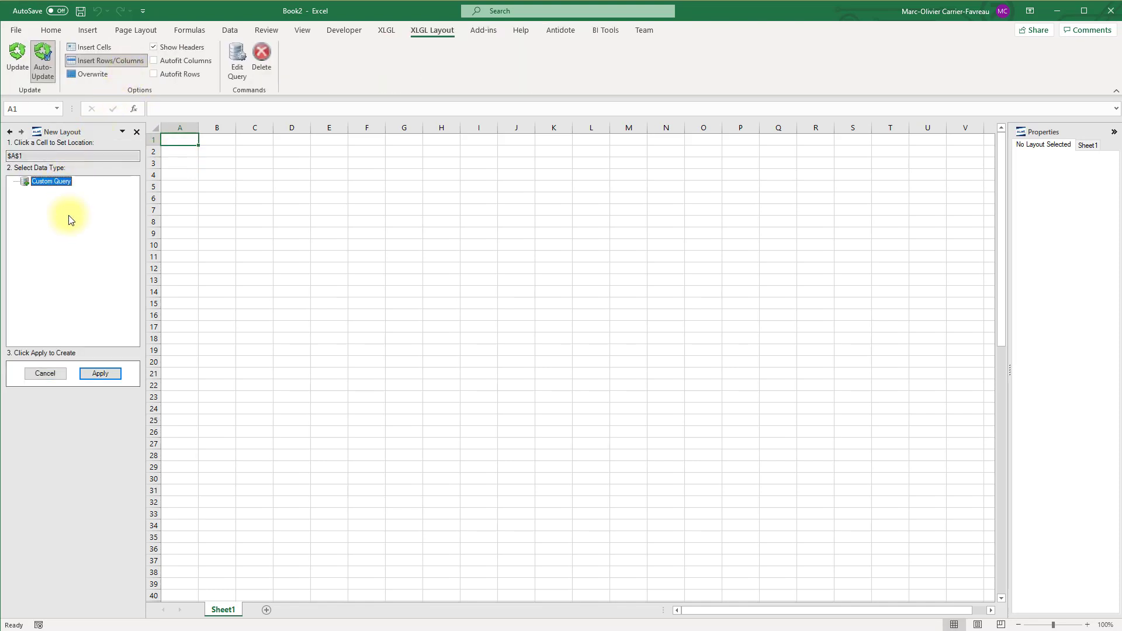
{"action": "left_click", "coordinate": [100, 373]}
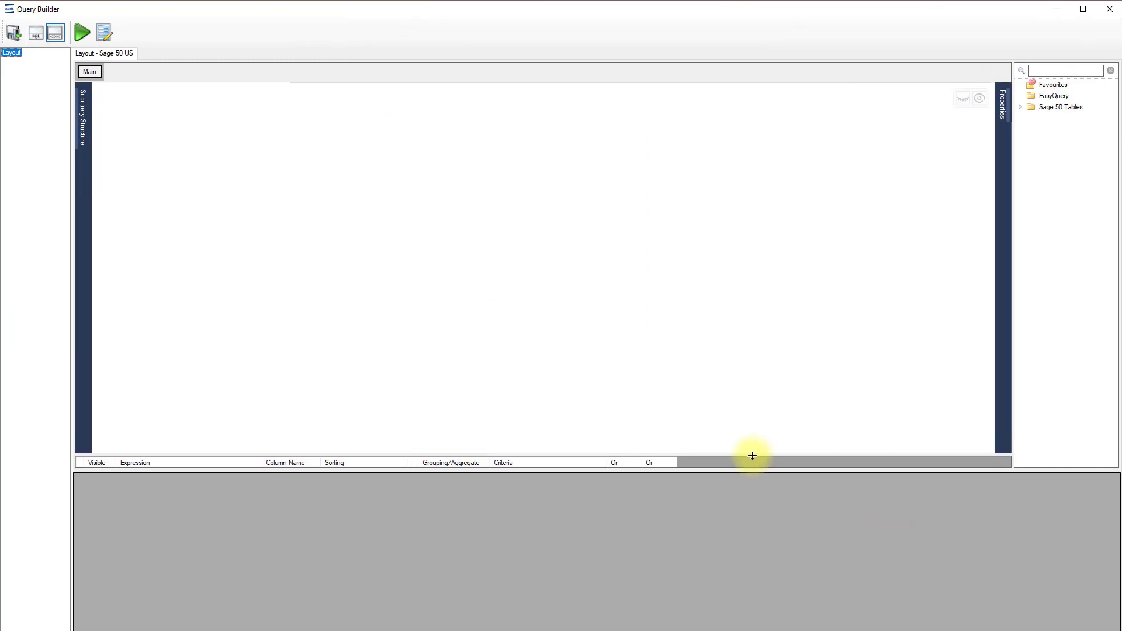
Step: Add the JrnlHdr table from the Sage 50 tables to the new query
{"action": "left_click", "coordinate": [1026, 108]}
{"action": "left_click", "coordinate": [1022, 108]}
{"action": "scroll", "coordinate": [1072, 266], "scroll_direction": "down", "scroll_amount": 4}
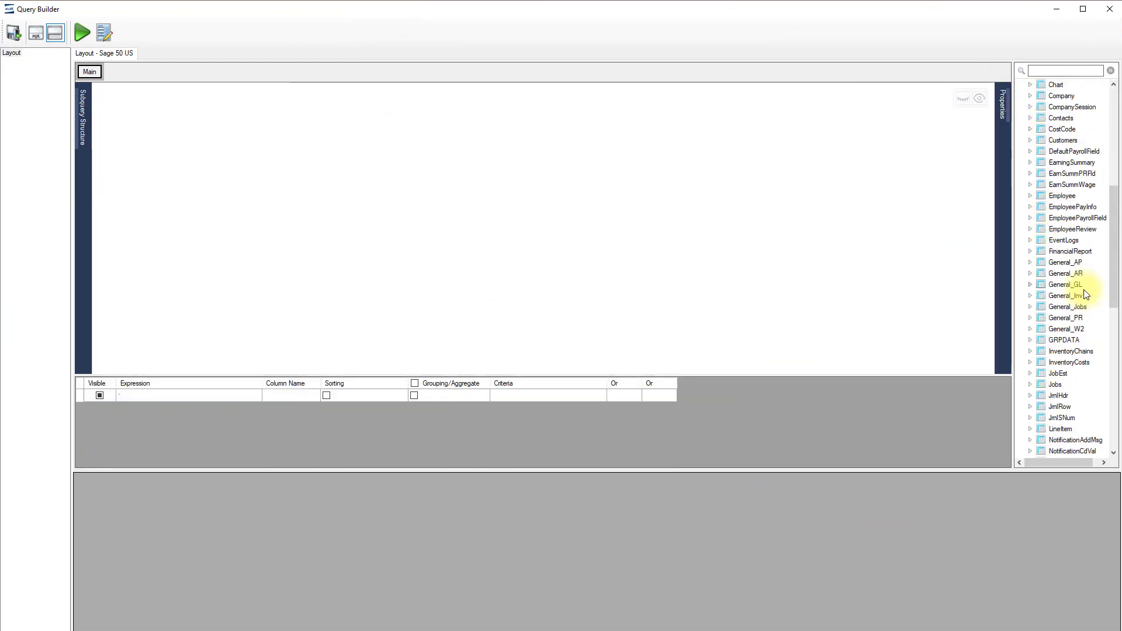
{"action": "double_click", "coordinate": [1059, 396]}
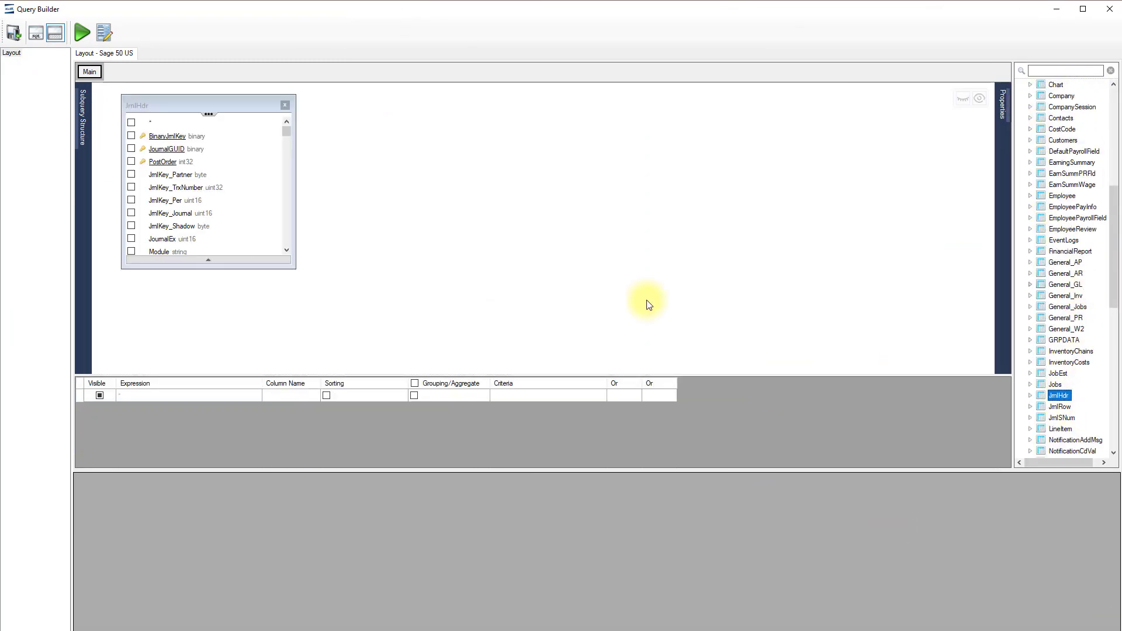
Step: Include JrnlKey_TrxNumber, TransactionDate, MainAmount and Reference from JrnlHdr, and run the query with its preview sorted by main amount
{"action": "left_click", "coordinate": [131, 187]}
{"action": "scroll", "coordinate": [132, 193], "scroll_direction": "down", "scroll_amount": 2}
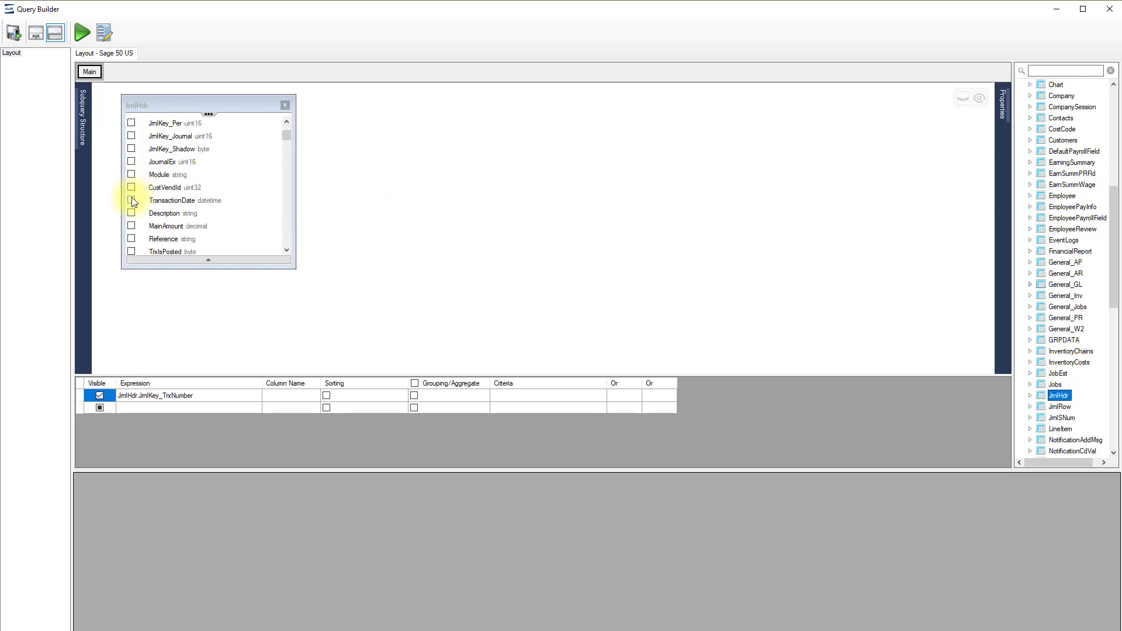
{"action": "left_click", "coordinate": [131, 200]}
{"action": "left_click", "coordinate": [131, 226]}
{"action": "left_click", "coordinate": [132, 239]}
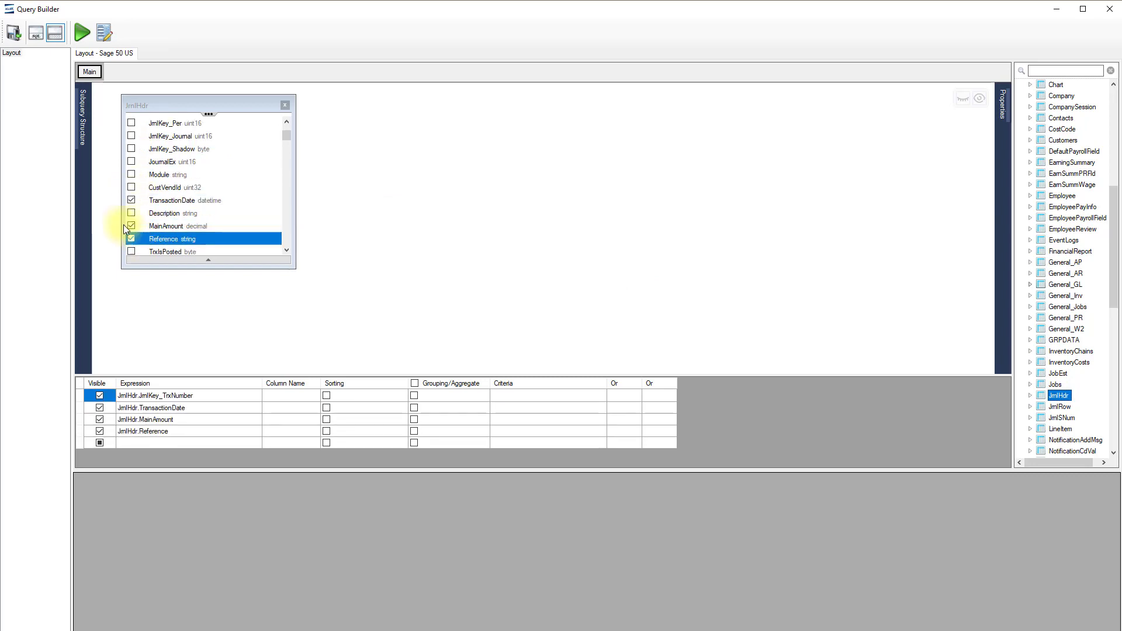
{"action": "left_click", "coordinate": [84, 33]}
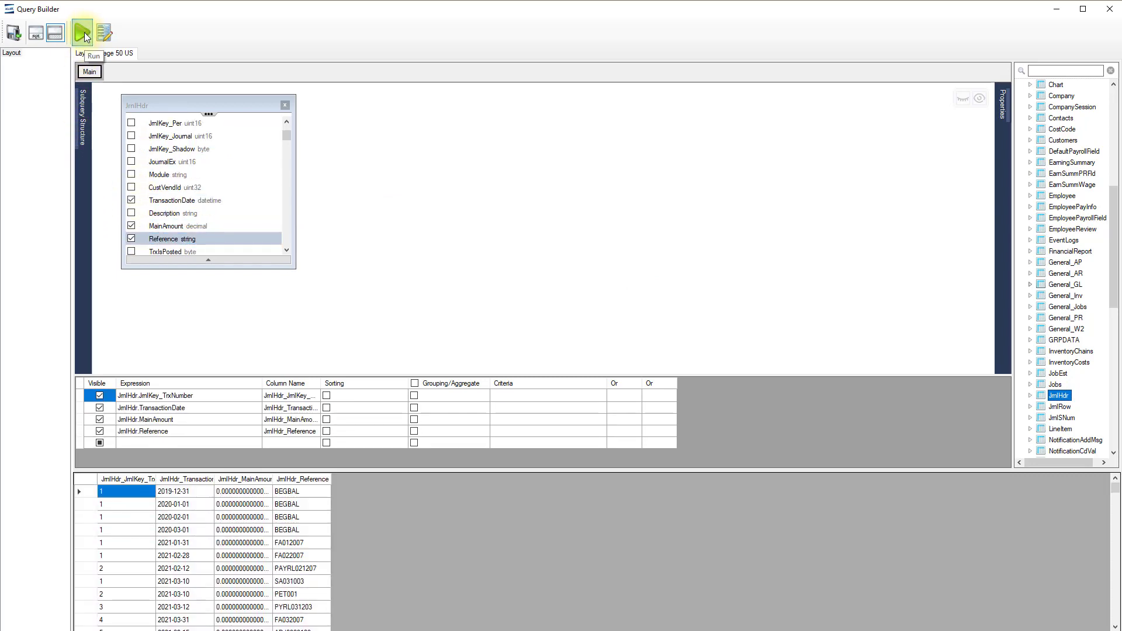
{"action": "left_click", "coordinate": [262, 479]}
Step: Set the criteria to <> 0 for JrnlKey_TrxNumber and Between ?start And ?end for TransactionDate
{"action": "left_click", "coordinate": [520, 396]}
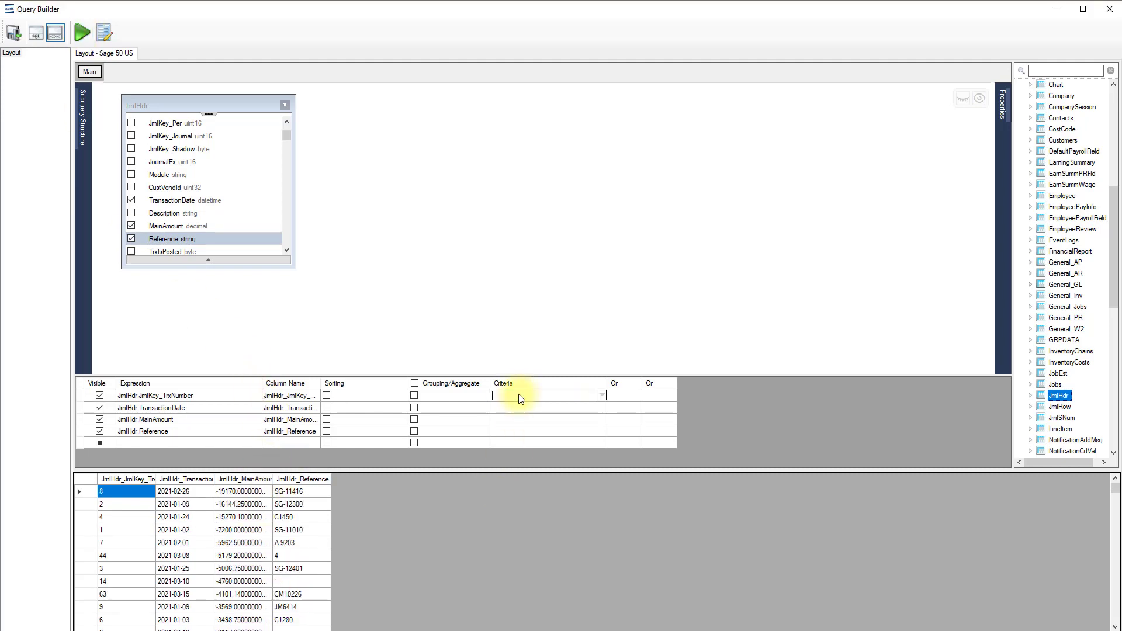
{"action": "type", "text": ">="}
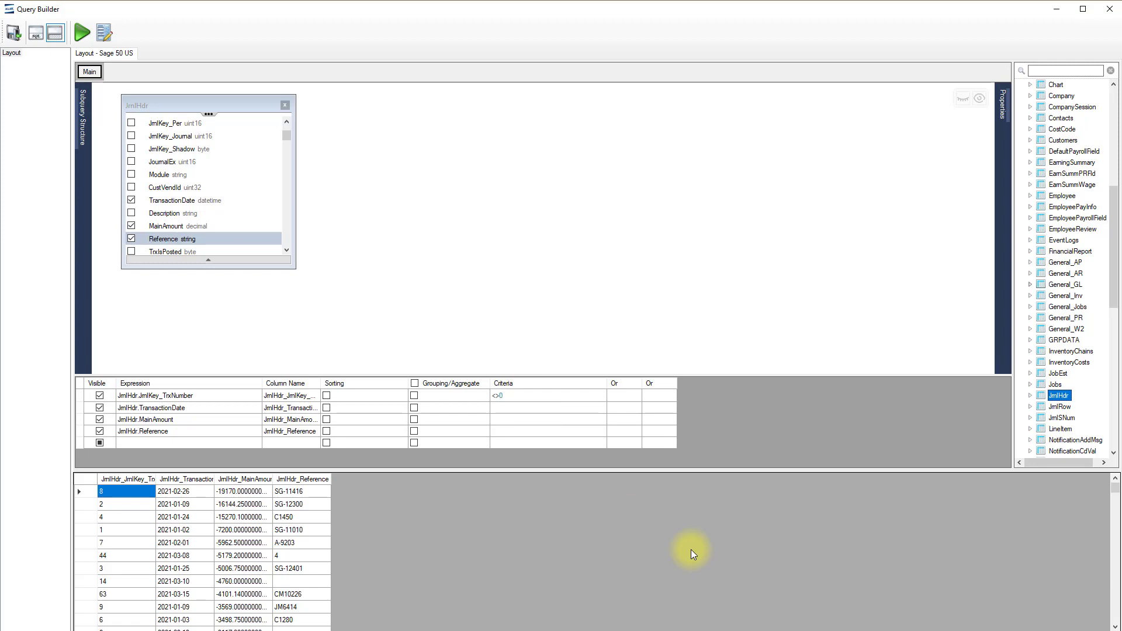
{"action": "key", "text": "BackSpace"}
{"action": "key", "text": "BackSpace"}
{"action": "type", "text": "<> 0"}
{"action": "key", "text": "Return"}
{"action": "type", "text": "Between ?start and ?end"}
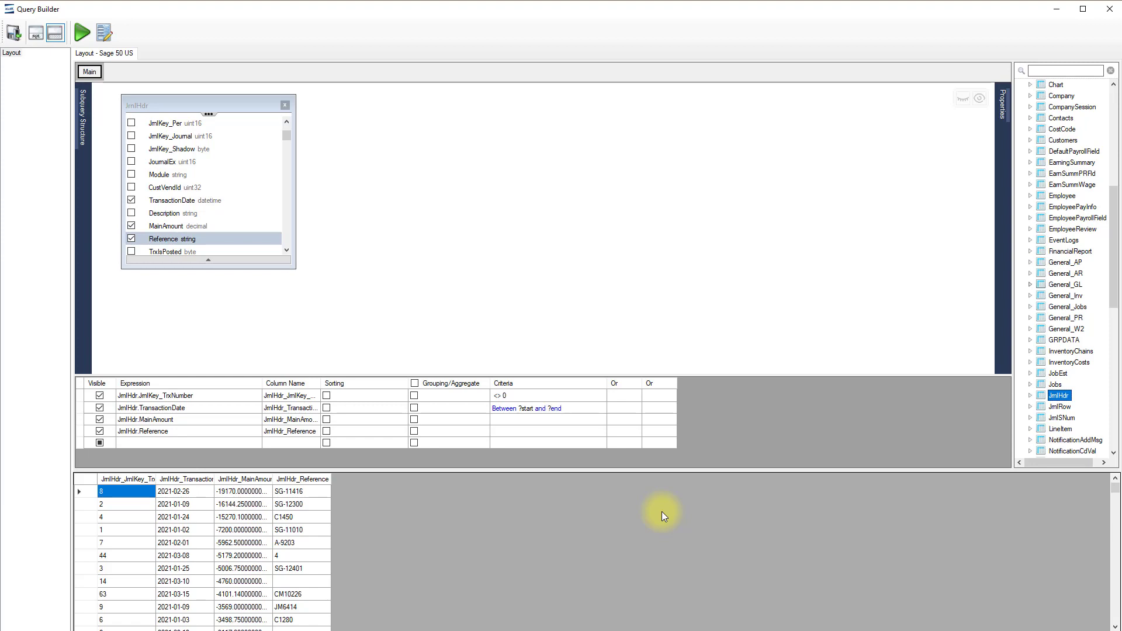
{"action": "key", "text": "Return"}
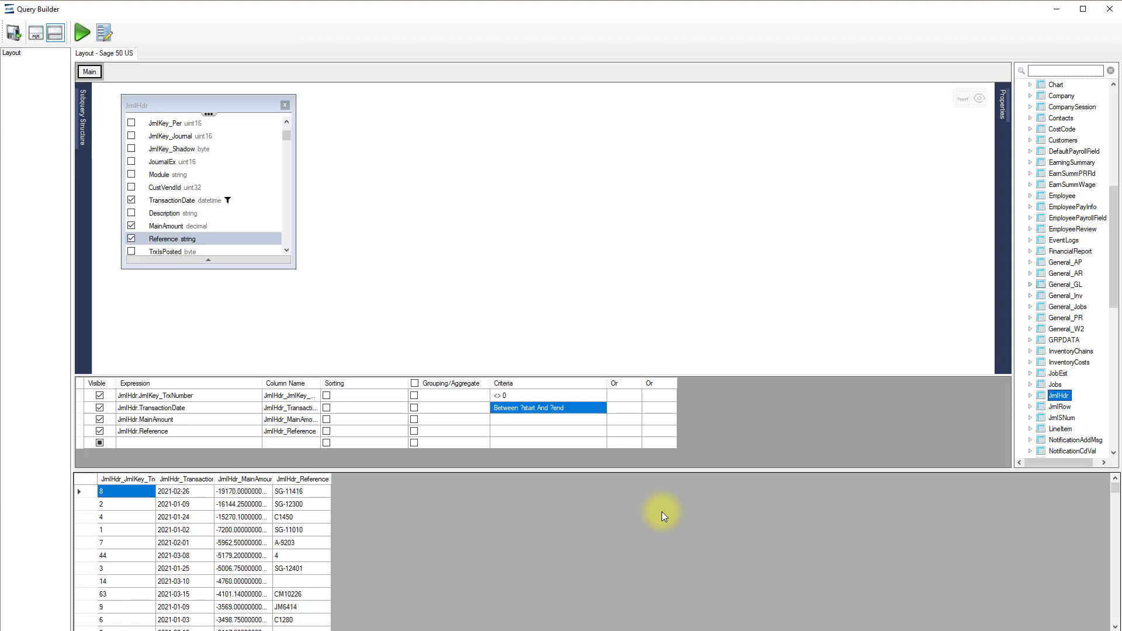
Step: Run the query with the ?start parameter set to 2021-01-01 and ?end set to 2021-01-31
{"action": "left_click", "coordinate": [82, 33]}
{"action": "left_click", "coordinate": [706, 303]}
{"action": "type", "text": "2021-01-01"}
{"action": "key", "text": "Return"}
{"action": "type", "text": "2021-01-31"}
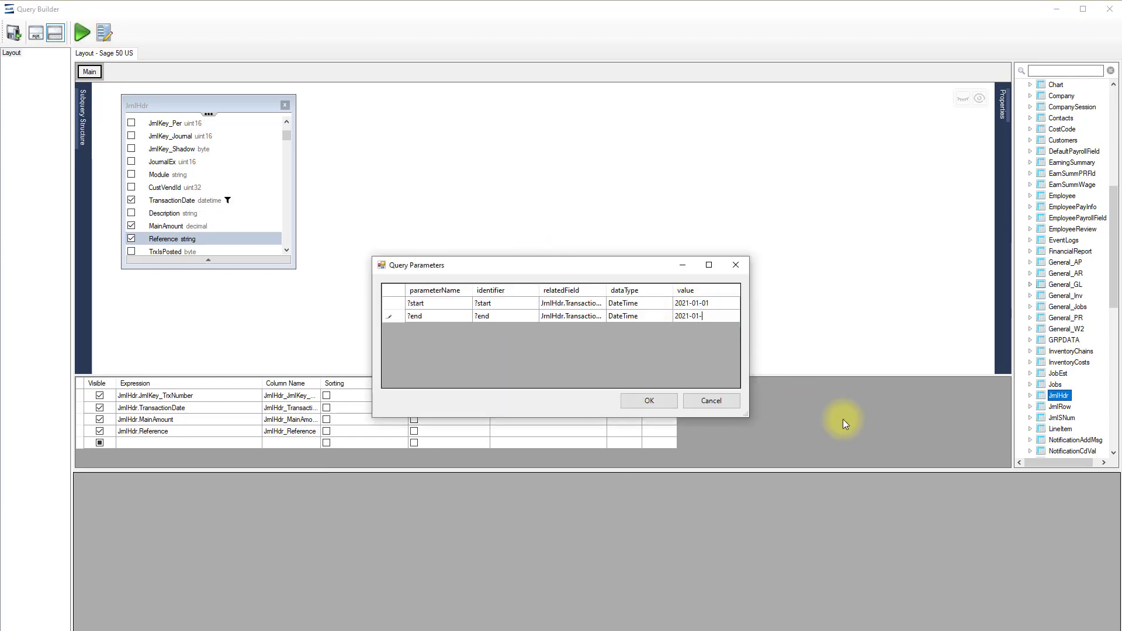
{"action": "left_click", "coordinate": [658, 401]}
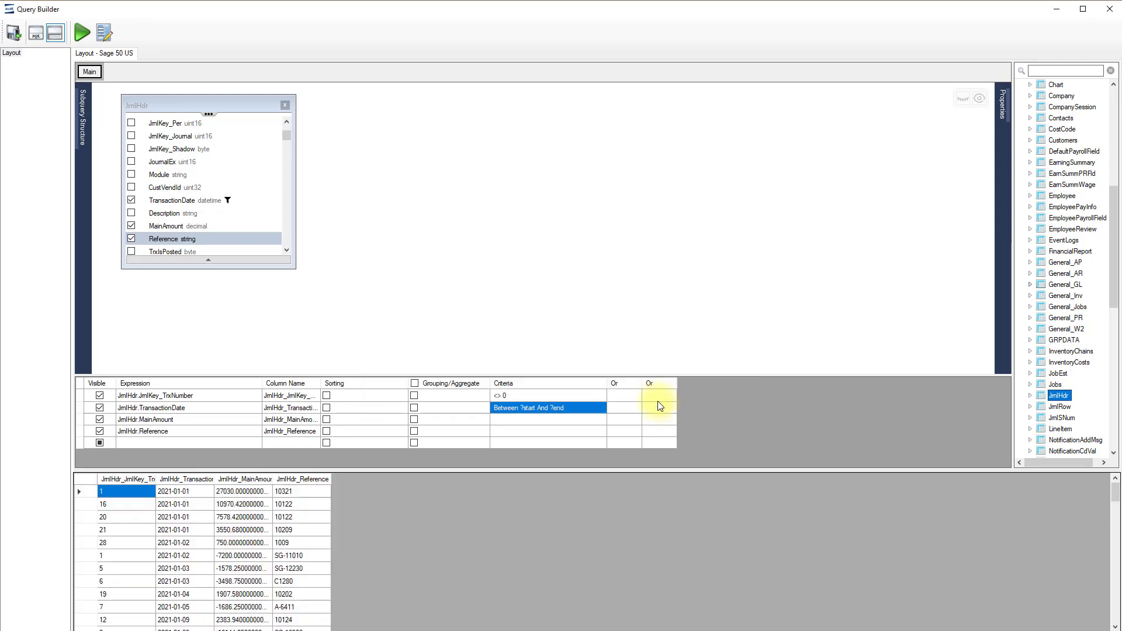
Step: Save the query to output its data on the worksheet, and autofit columns A to D
{"action": "left_click", "coordinate": [14, 34]}
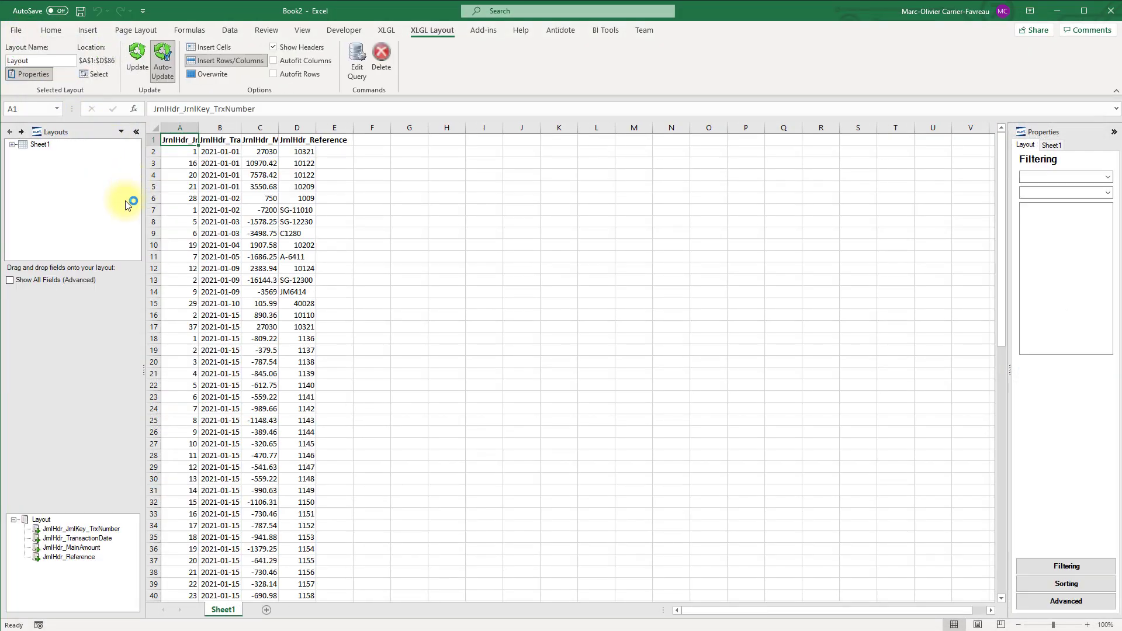
{"action": "double_click", "coordinate": [198, 127]}
{"action": "double_click", "coordinate": [311, 127]}
{"action": "double_click", "coordinate": [399, 128]}
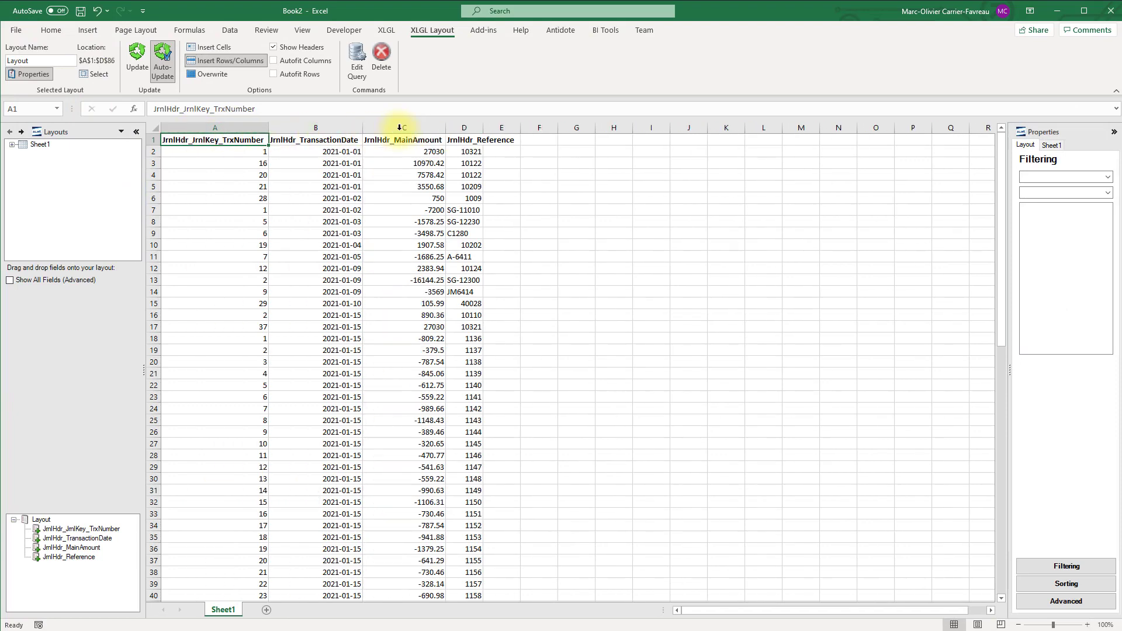
{"action": "double_click", "coordinate": [482, 127]}
Step: Format the query data as a table in the first blue Medium style
{"action": "left_click", "coordinate": [51, 30]}
{"action": "left_click", "coordinate": [563, 60]}
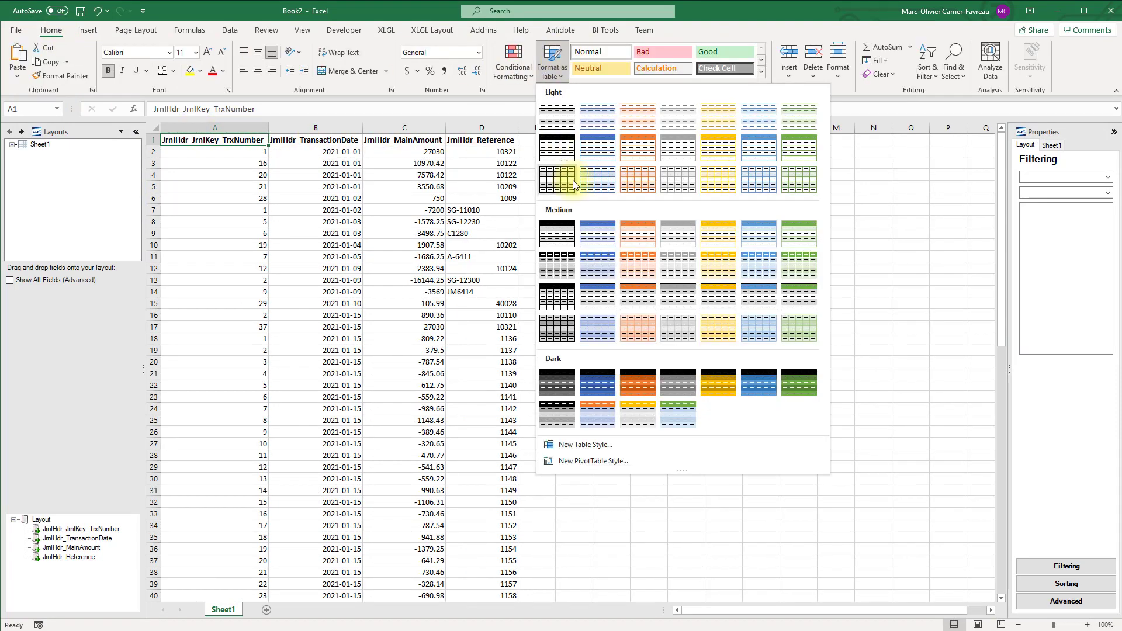
{"action": "left_click", "coordinate": [587, 232]}
{"action": "left_click", "coordinate": [717, 355]}
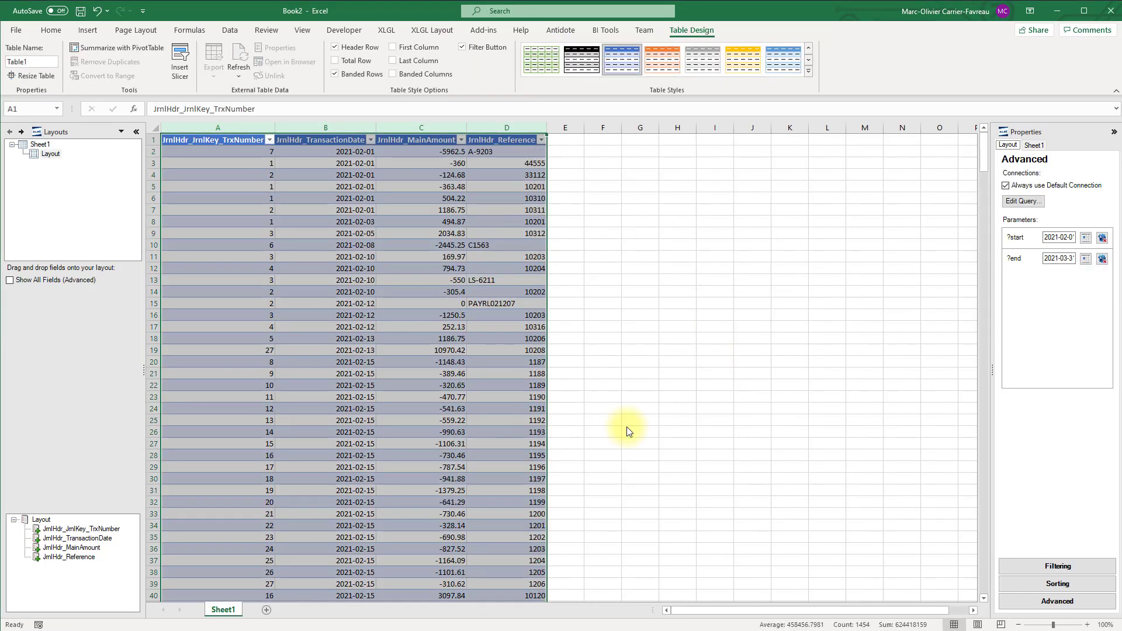
Step: Insert three blank rows above the table's header row
{"action": "left_click_drag", "start_coordinate": [149, 139], "coordinate": [154, 165]}
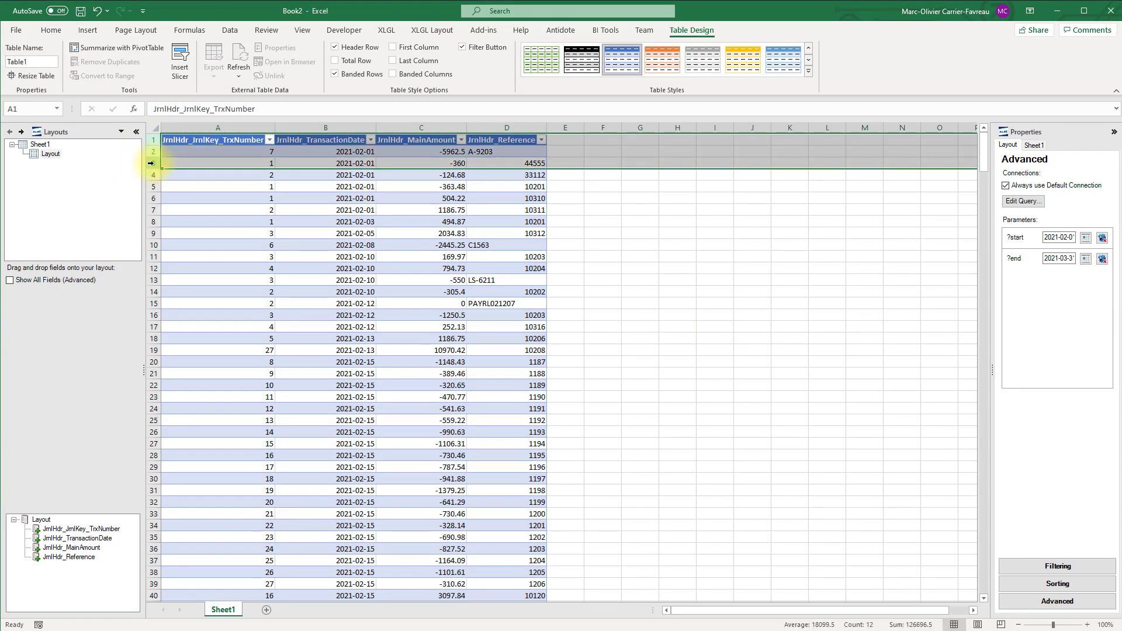
{"action": "right_click", "coordinate": [155, 165]}
{"action": "left_click", "coordinate": [175, 259]}
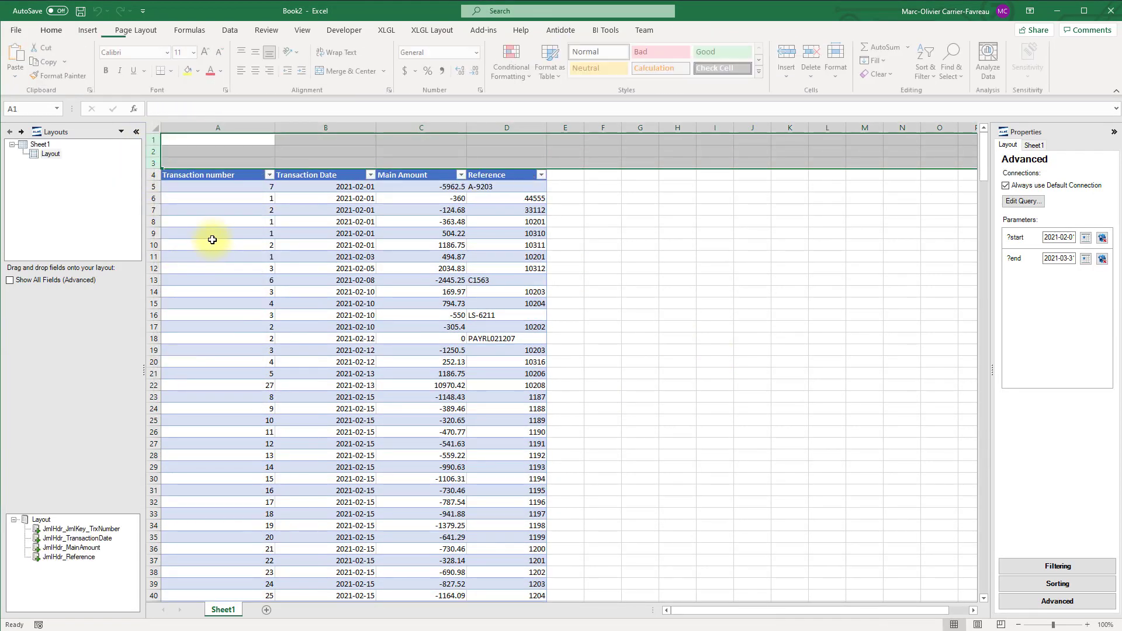
Step: Link the layout's ?start parameter to cell B1 and its ?end parameter to cell B2
{"action": "left_click_drag", "start_coordinate": [992, 296], "coordinate": [939, 296]}
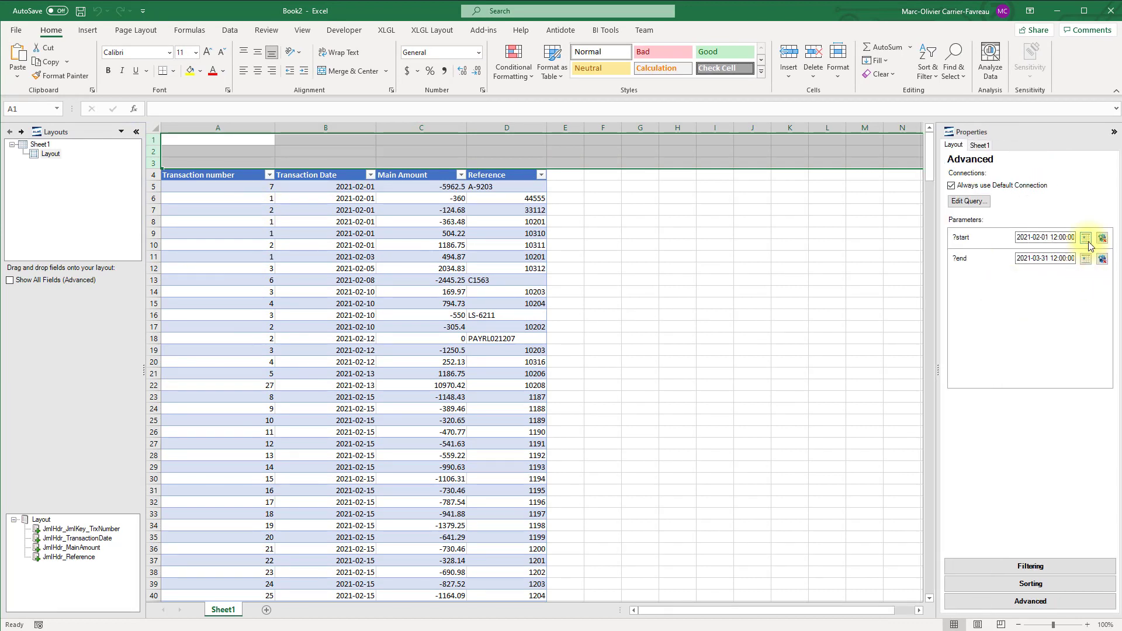
{"action": "left_click", "coordinate": [1086, 238]}
{"action": "left_click", "coordinate": [346, 141]}
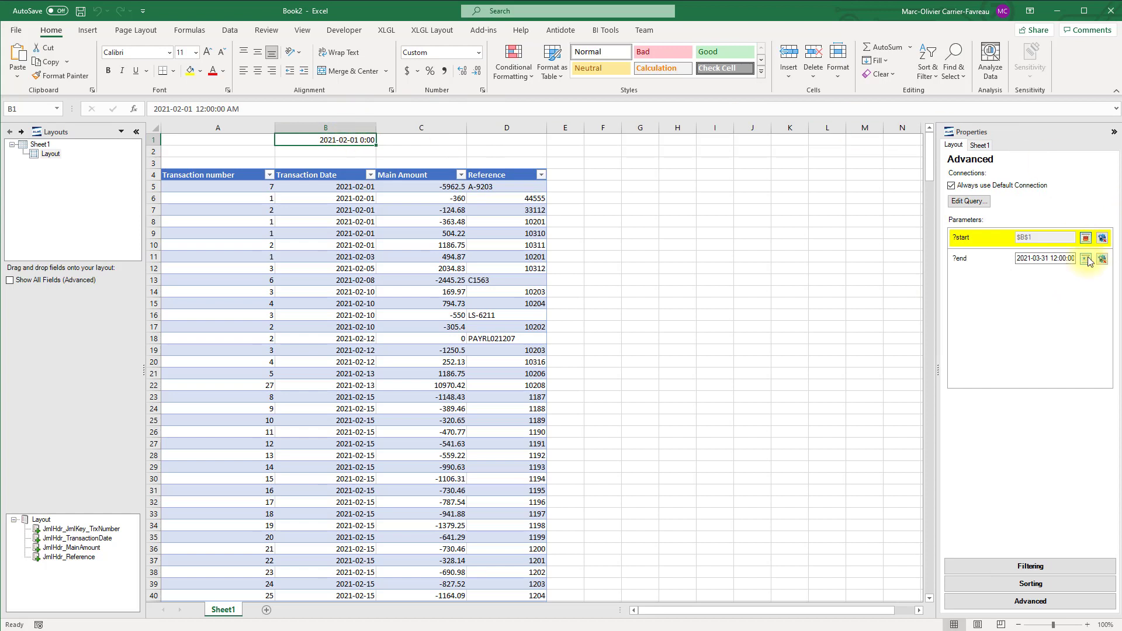
{"action": "left_click", "coordinate": [357, 151]}
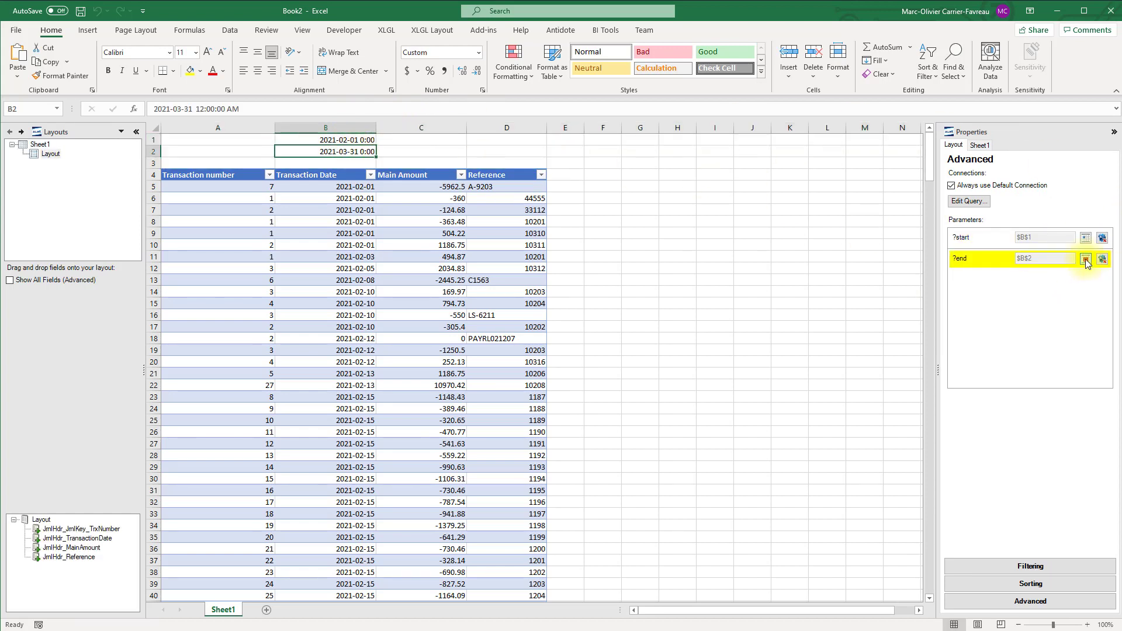
{"action": "left_click", "coordinate": [1087, 259]}
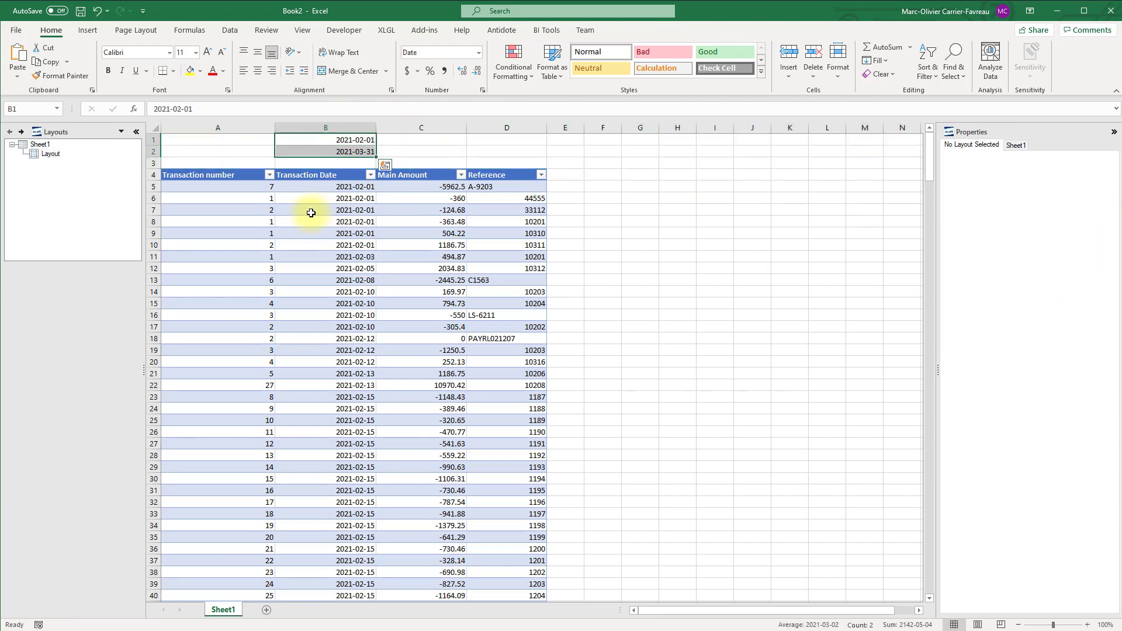
{"action": "left_click", "coordinate": [350, 141]}
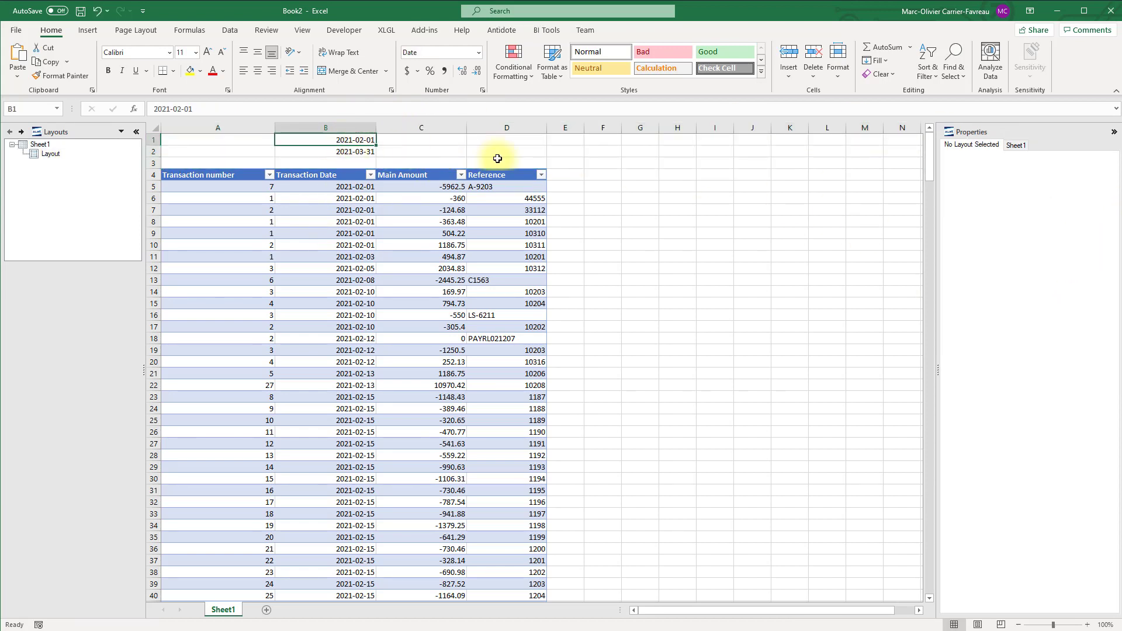
Step: Set the start date in cell B1 to 2021-01-01 and refresh the report data
{"action": "type", "text": "2021-01-01"}
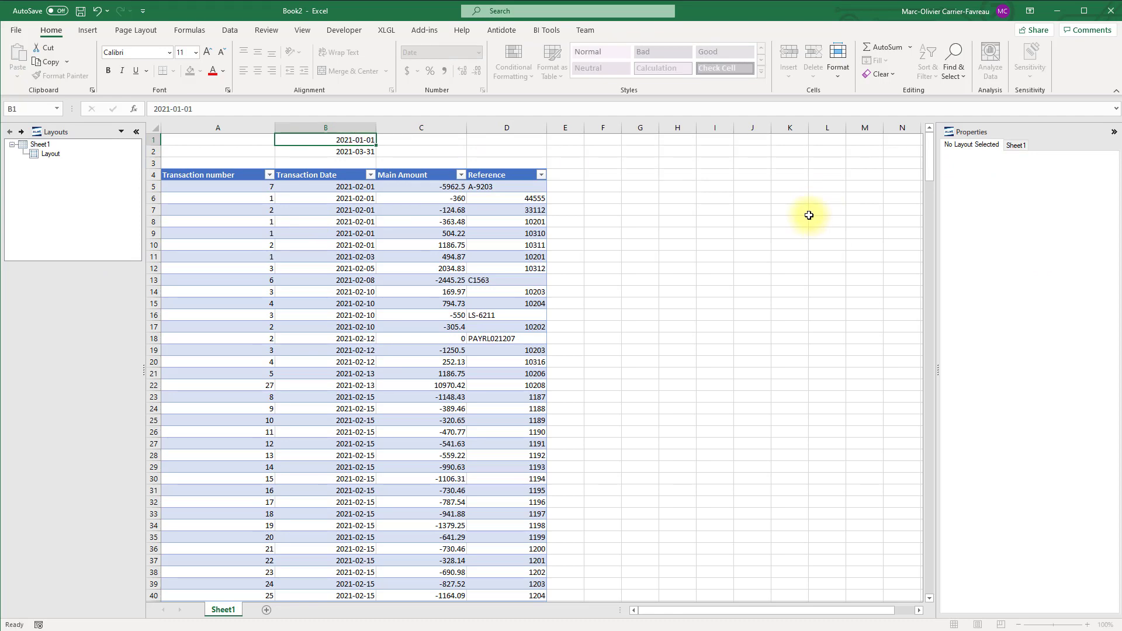
{"action": "key", "text": "ctrl+Return"}
{"action": "left_click", "coordinate": [386, 30]}
{"action": "left_click", "coordinate": [183, 54]}
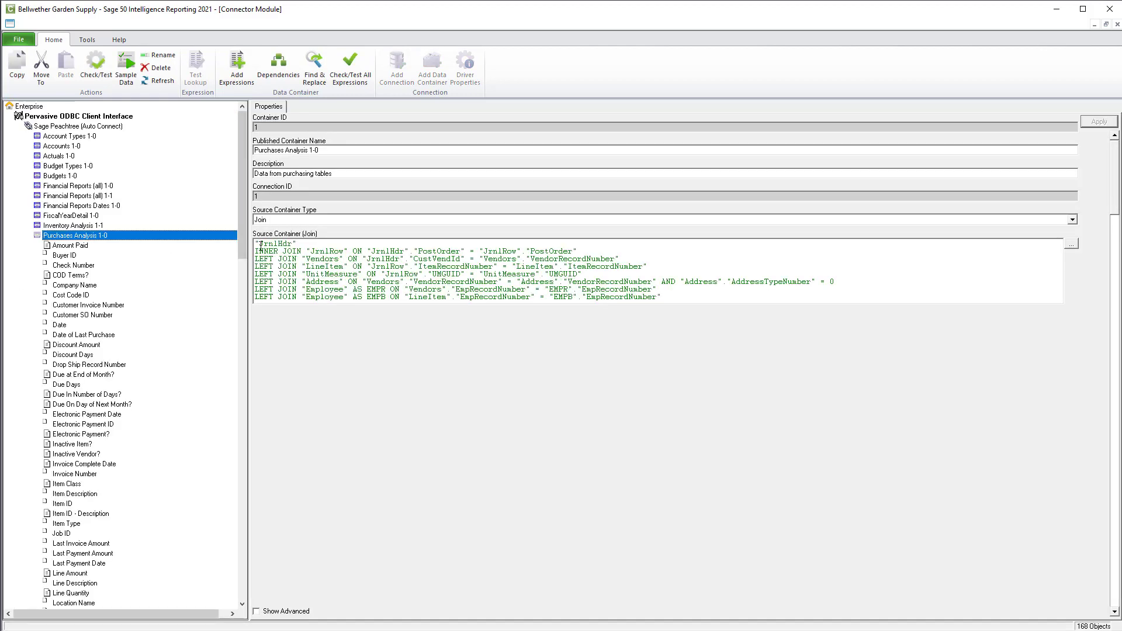
Step: Copy the entire join statement from the Purchases Analysis 1-0 source container
{"action": "left_click_drag", "start_coordinate": [256, 243], "coordinate": [718, 301]}
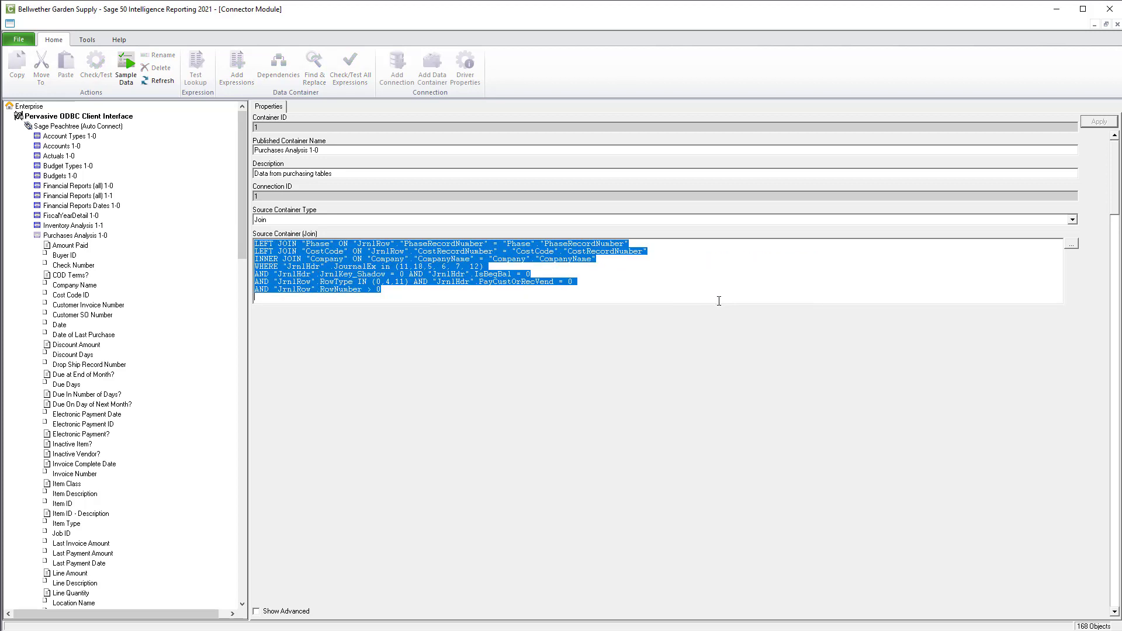
{"action": "right_click", "coordinate": [425, 266]}
{"action": "left_click", "coordinate": [469, 305]}
Step: Switch to Query Builder, enter "select * from" in Layout1's SQL editor and paste the copied join statement after it
{"action": "key", "text": "alt+Tab"}
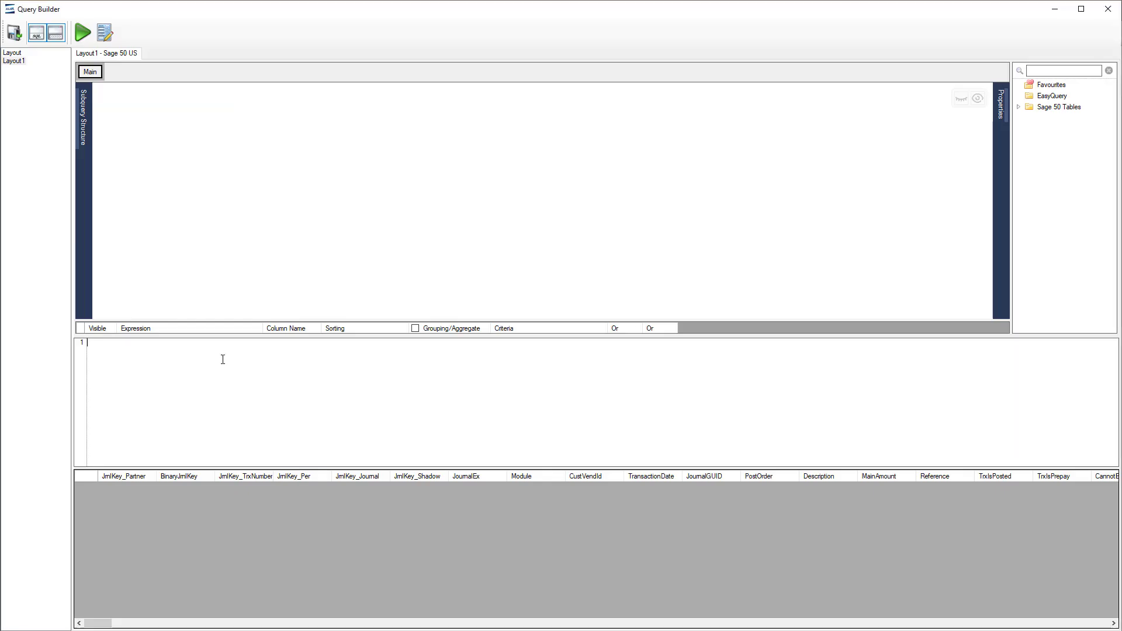
{"action": "type", "text": "select * from"}
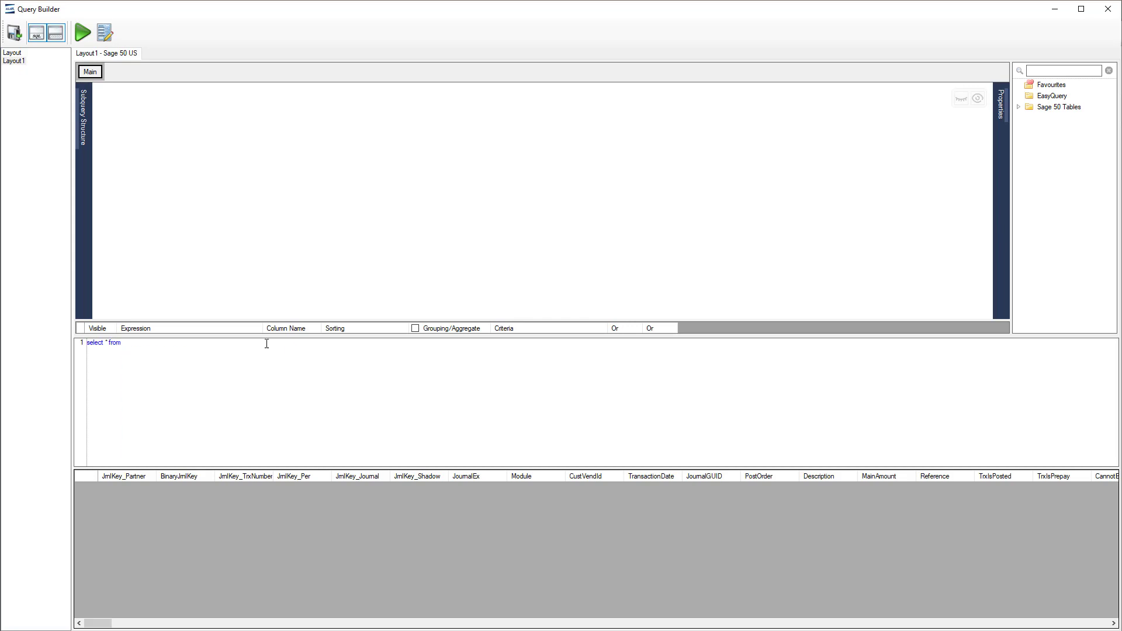
{"action": "right_click", "coordinate": [266, 344]}
{"action": "left_click", "coordinate": [314, 407]}
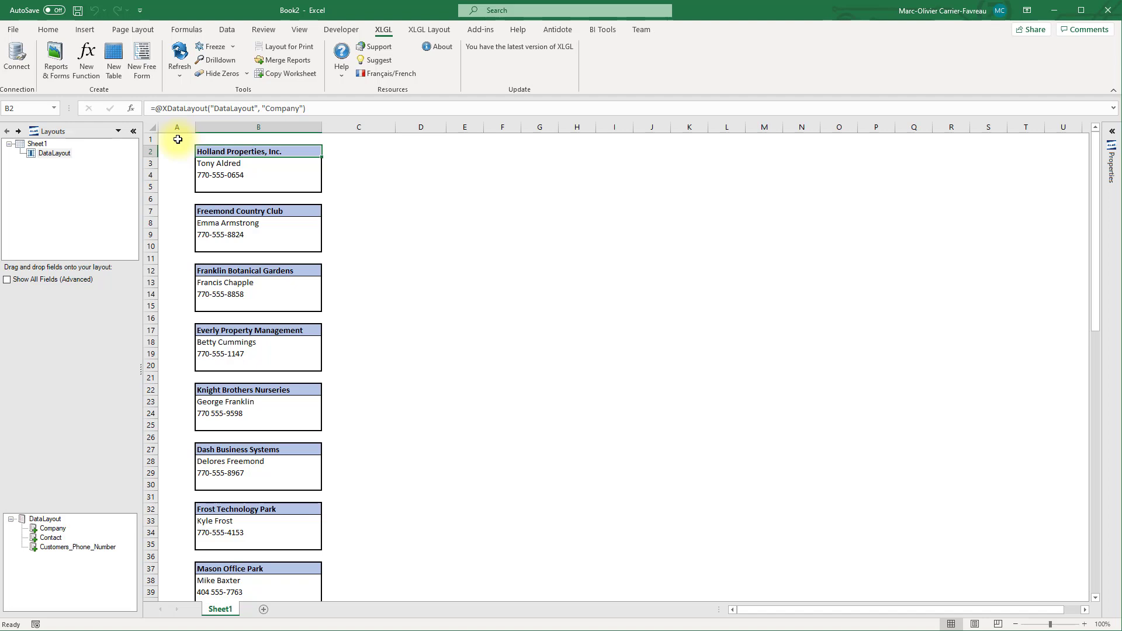
Step: Inspect the layout formulas behind the contact and phone number cells of the first customer card
{"action": "left_click", "coordinate": [233, 165]}
{"action": "left_click", "coordinate": [246, 176]}
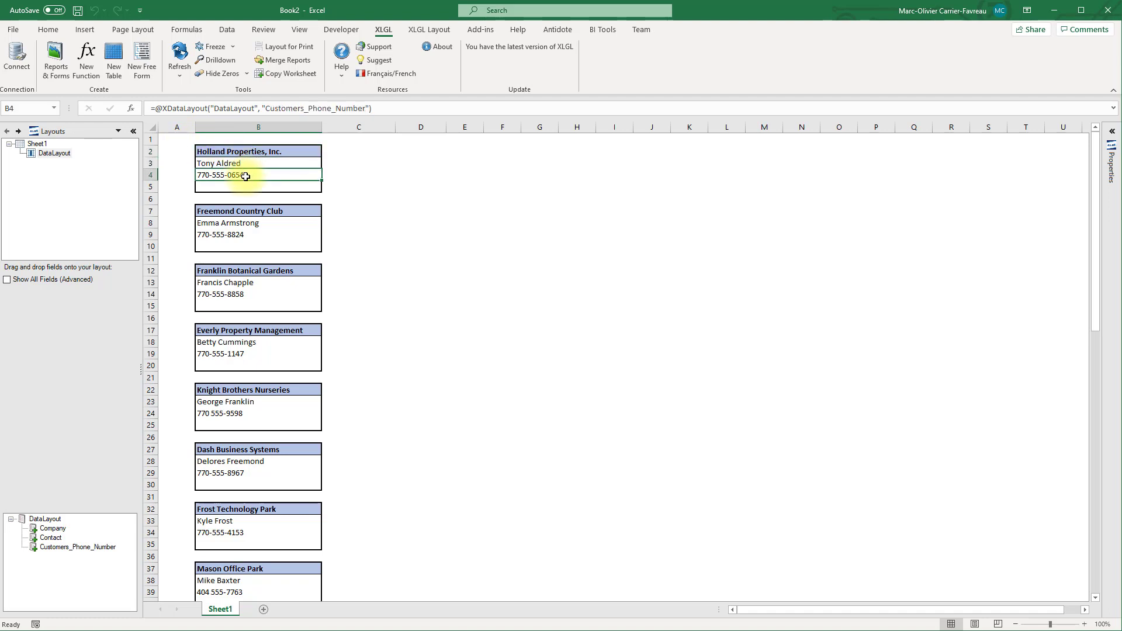